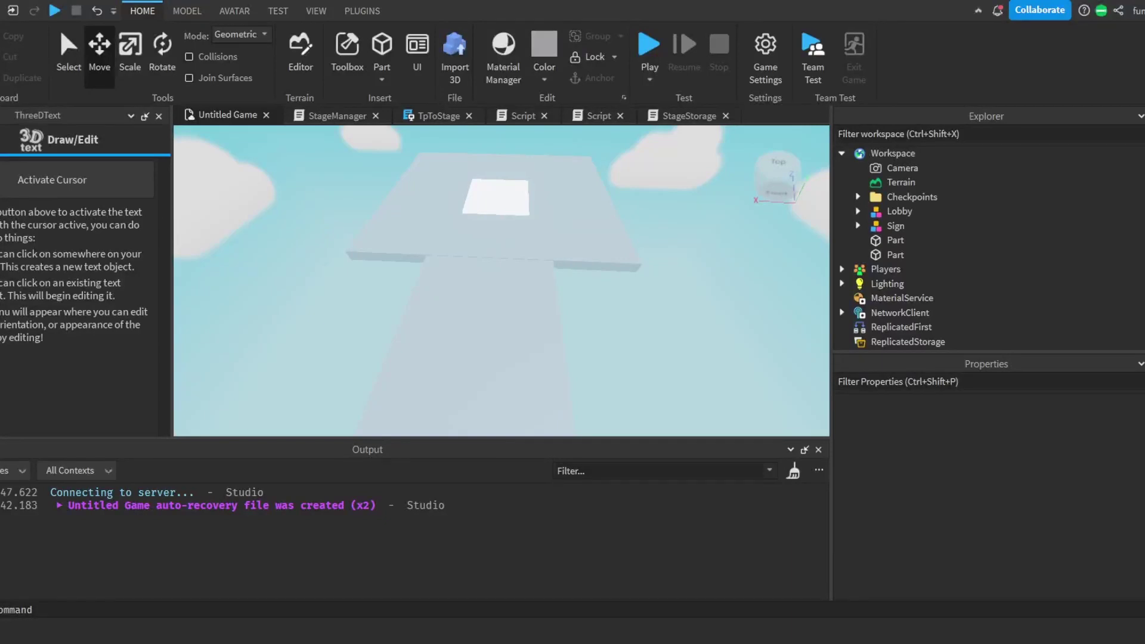
Run a short playtest of the obby course.
{"action": "right_click_drag", "start_coordinate": [605, 339], "coordinate": [605, 339]}
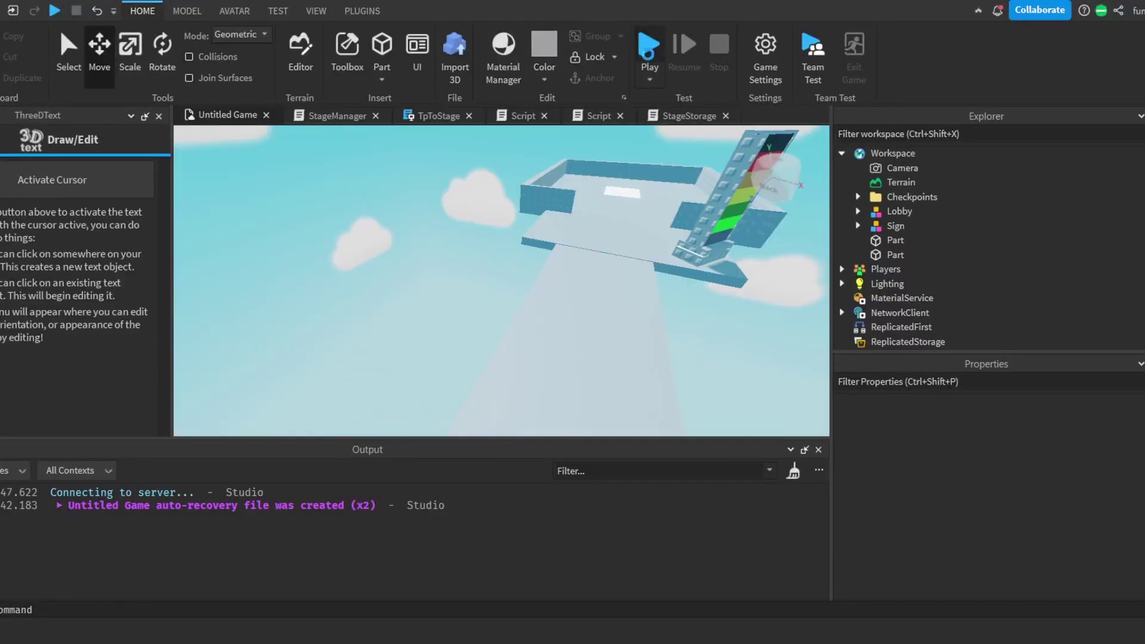
{"action": "left_click", "coordinate": [648, 52]}
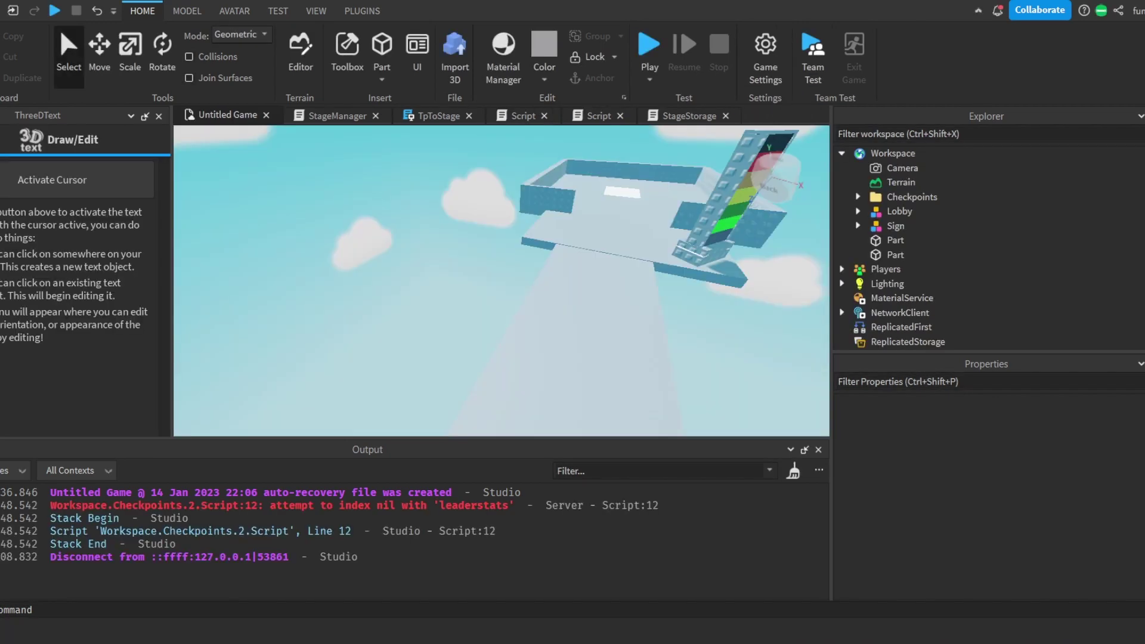
Insert a new part and place it on the second checkpoint's platform, between the white pad and the outer edge.
{"action": "right_click_drag", "start_coordinate": [371, 284], "coordinate": [417, 263]}
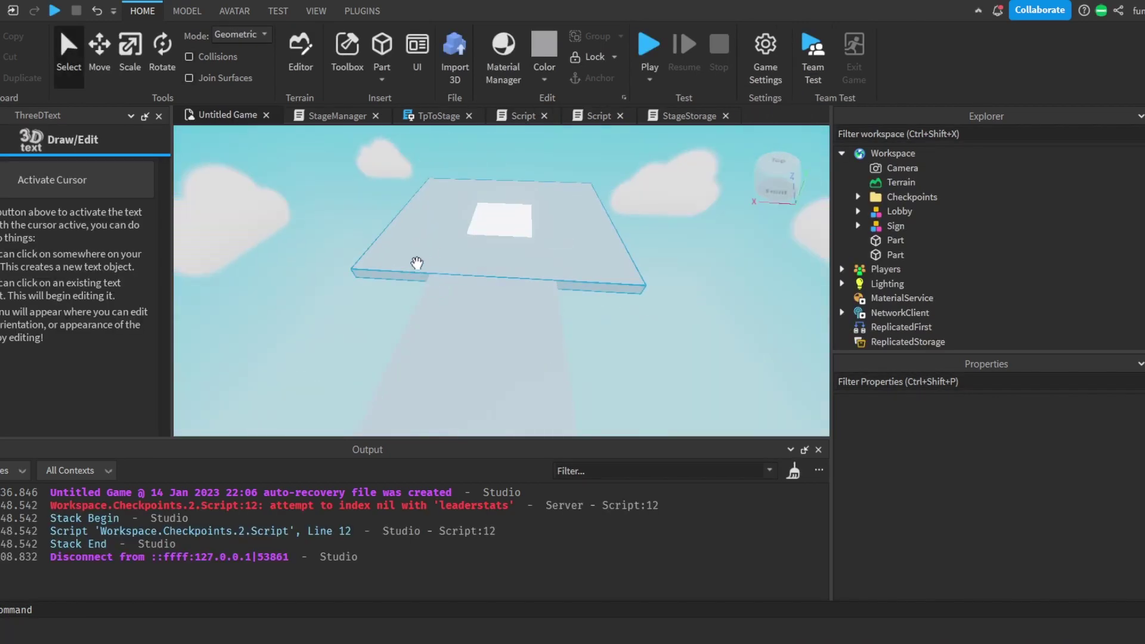
{"action": "key", "text": "w"}
{"action": "right_click_drag", "start_coordinate": [481, 241], "coordinate": [483, 230]}
{"action": "key", "text": "s"}
{"action": "key", "text": "w"}
{"action": "left_click", "coordinate": [495, 256]}
{"action": "key", "text": "f"}
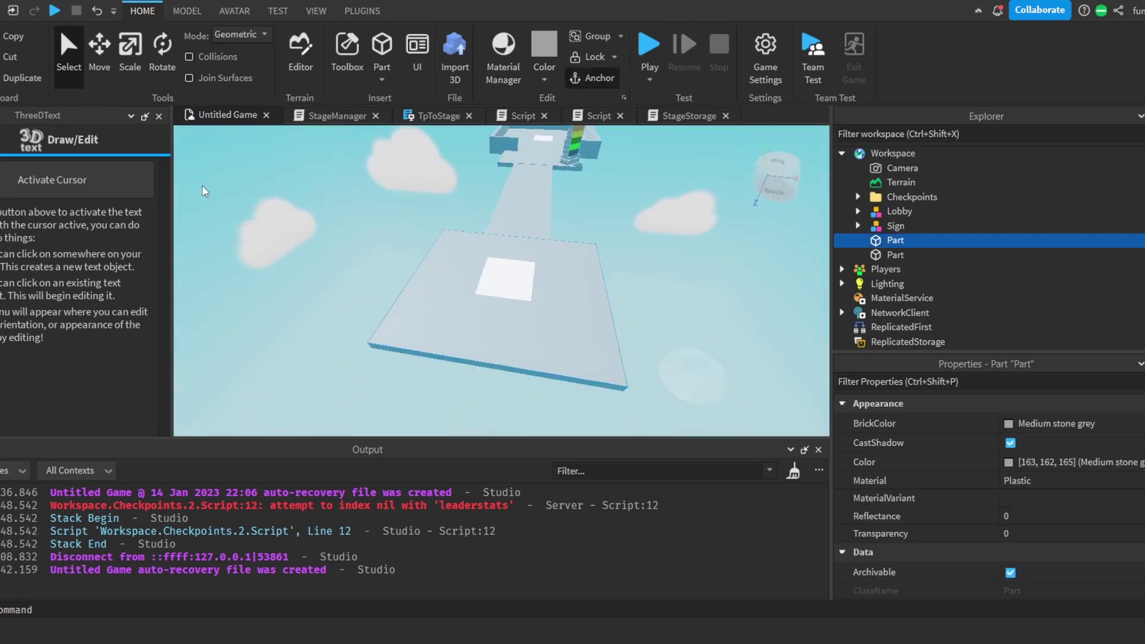
{"action": "left_click", "coordinate": [380, 59]}
{"action": "scroll", "coordinate": [525, 269], "scroll_direction": "up", "scroll_amount": 2}
{"action": "left_click_drag", "start_coordinate": [505, 267], "coordinate": [484, 357]}
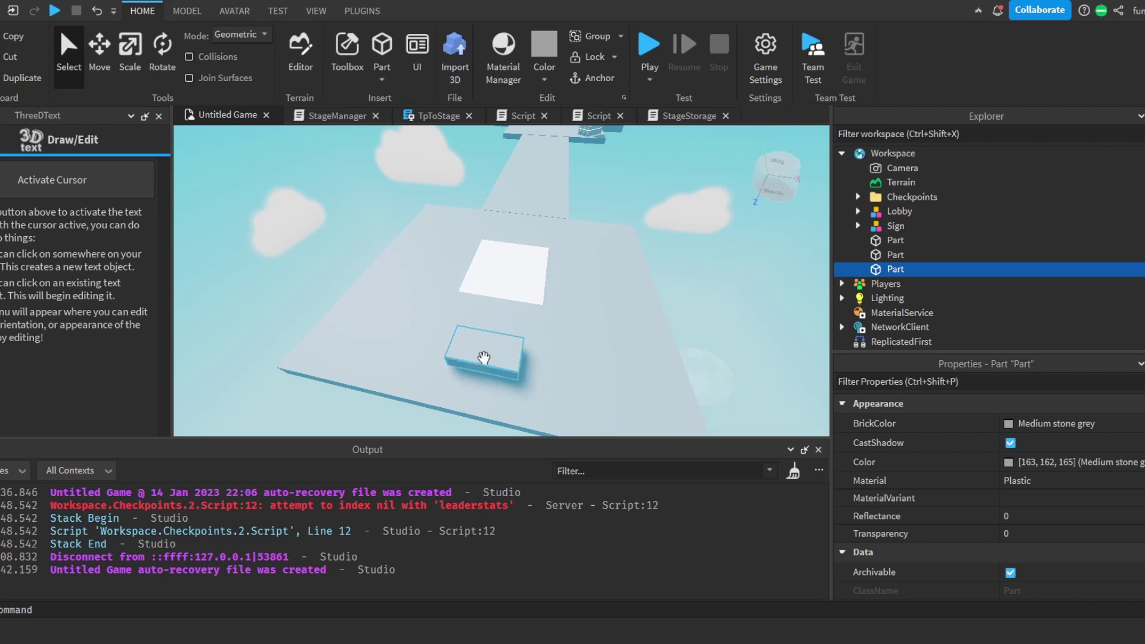
Move the new part to the platform's outer edge, level with the platform.
{"action": "key", "text": "ctrl+2"}
{"action": "right_click_drag", "start_coordinate": [423, 270], "coordinate": [423, 271]}
{"action": "scroll", "coordinate": [422, 270], "scroll_direction": "up", "scroll_amount": 2}
{"action": "scroll", "coordinate": [422, 270], "scroll_direction": "down", "scroll_amount": 3}
{"action": "left_click_drag", "start_coordinate": [485, 274], "coordinate": [484, 281]}
Scale the part outward from the platform edge into a long, narrow walkway.
{"action": "left_click", "coordinate": [130, 57]}
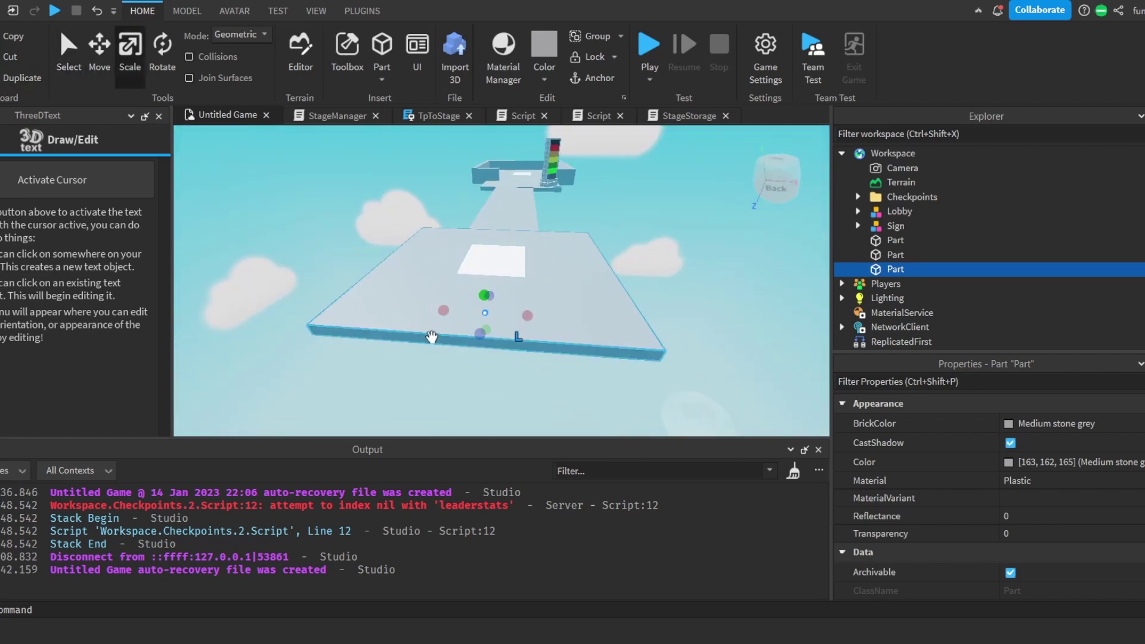
{"action": "scroll", "coordinate": [518, 319], "scroll_direction": "down", "scroll_amount": 5}
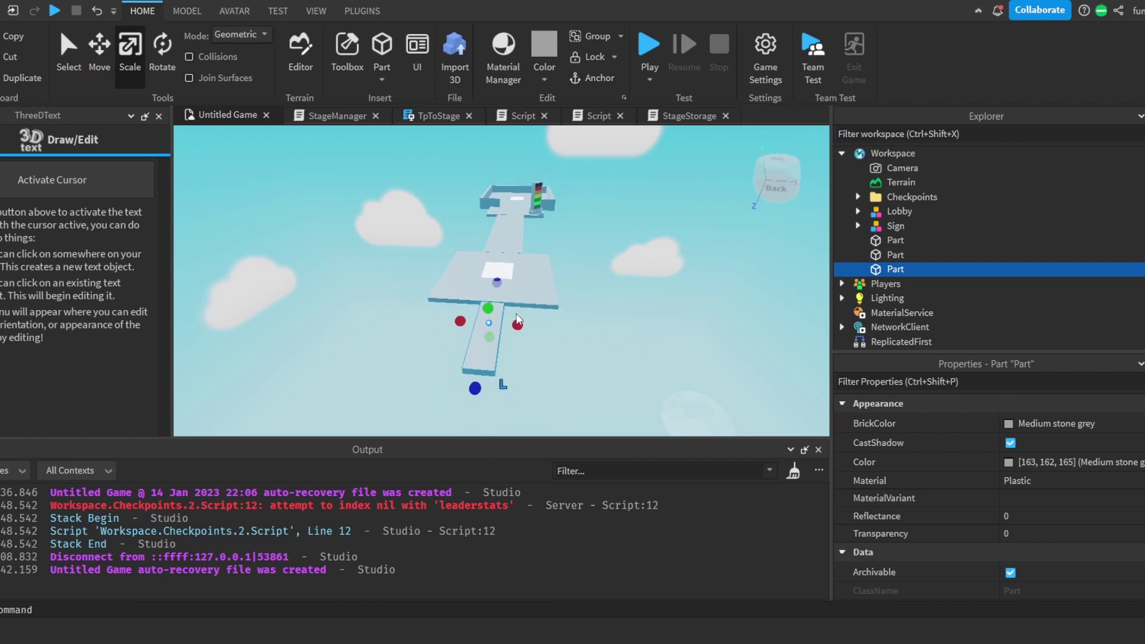
{"action": "left_click_drag", "start_coordinate": [517, 323], "coordinate": [440, 325]}
{"action": "right_click_drag", "start_coordinate": [467, 322], "coordinate": [468, 323]}
{"action": "scroll", "coordinate": [468, 323], "scroll_direction": "down", "scroll_amount": 1}
{"action": "left_click_drag", "start_coordinate": [469, 322], "coordinate": [463, 428]}
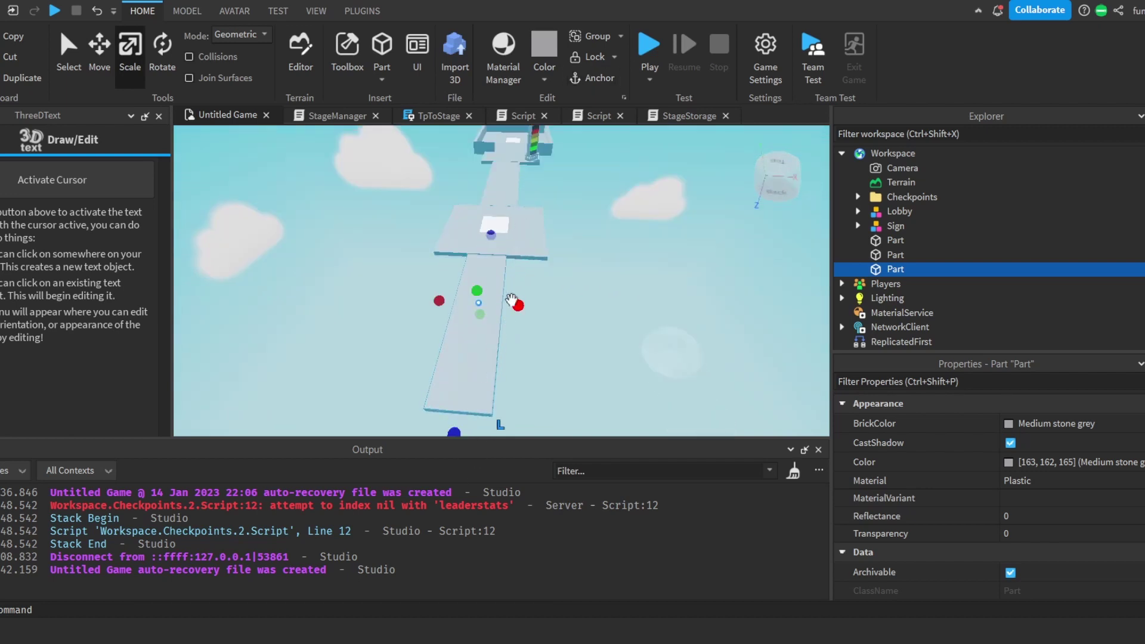
Widen the walkway on both sides to match the first walkway and adjust its length.
{"action": "left_click_drag", "start_coordinate": [516, 302], "coordinate": [529, 308]}
{"action": "left_click_drag", "start_coordinate": [435, 299], "coordinate": [431, 299]}
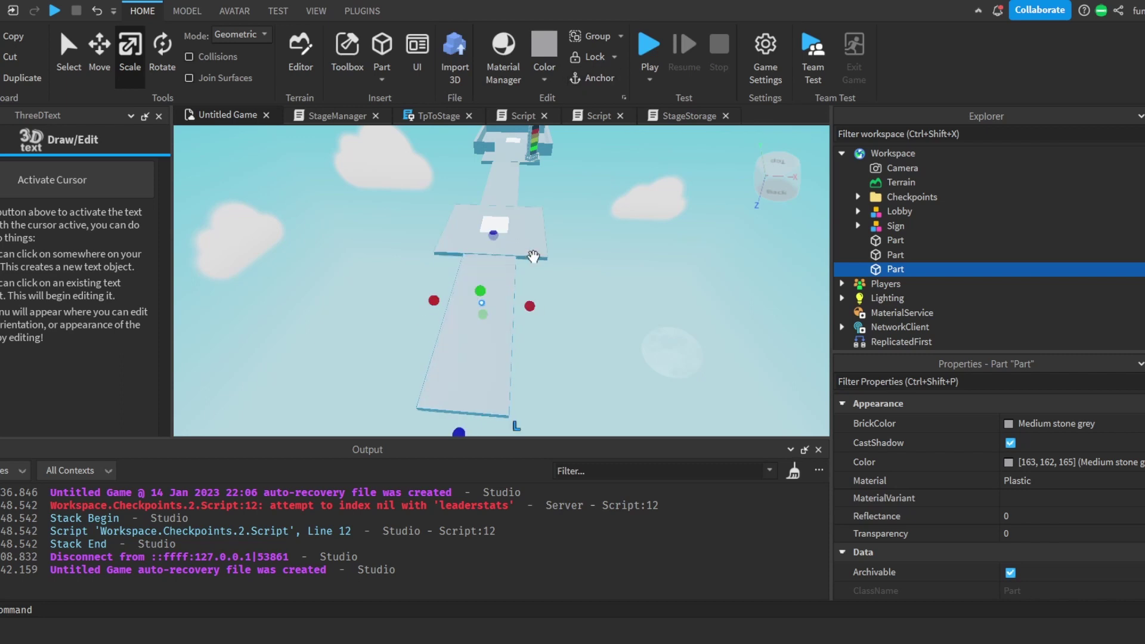
{"action": "right_click_drag", "start_coordinate": [532, 256], "coordinate": [532, 280]}
{"action": "scroll", "coordinate": [531, 255], "scroll_direction": "down", "scroll_amount": 1}
{"action": "left_click_drag", "start_coordinate": [478, 331], "coordinate": [469, 383]}
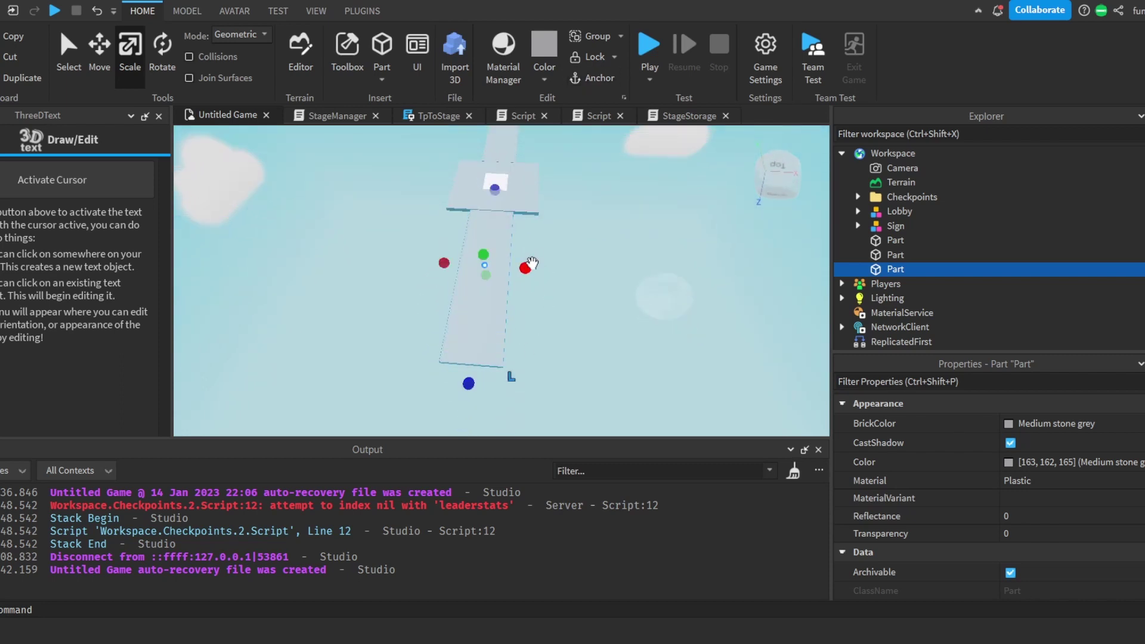
{"action": "left_click_drag", "start_coordinate": [526, 268], "coordinate": [528, 268]}
{"action": "left_click", "coordinate": [573, 273]}
{"action": "right_click_drag", "start_coordinate": [573, 274], "coordinate": [576, 269]}
{"action": "left_click", "coordinate": [460, 261]}
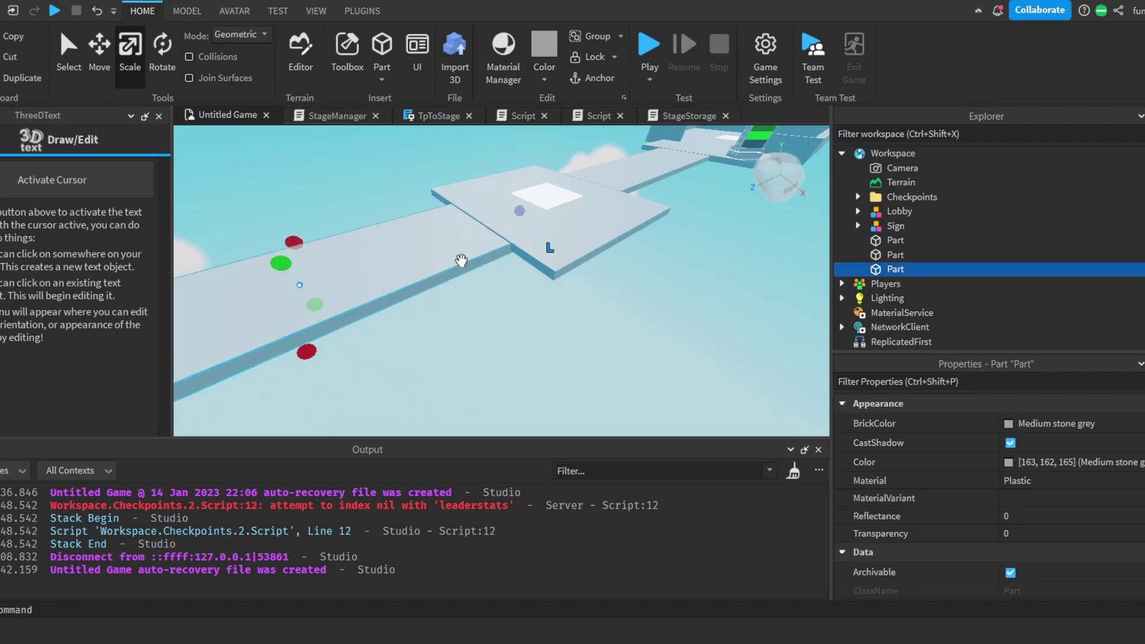
Duplicate the second checkpoint's platform and move the copy to the far end of the new walkway.
{"action": "right_click_drag", "start_coordinate": [460, 260], "coordinate": [603, 332]}
{"action": "left_click", "coordinate": [603, 333]}
{"action": "left_click", "coordinate": [75, 53]}
{"action": "left_click", "coordinate": [95, 59]}
{"action": "scroll", "coordinate": [647, 266], "scroll_direction": "down", "scroll_amount": 1}
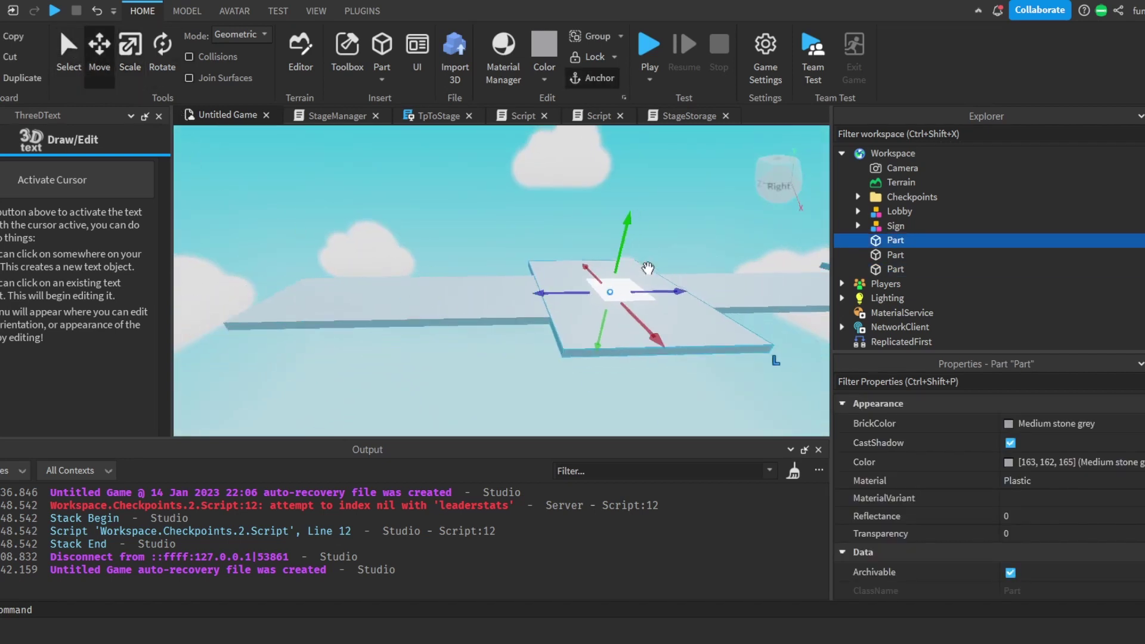
{"action": "right_click_drag", "start_coordinate": [647, 266], "coordinate": [654, 270]}
{"action": "key", "text": "ctrl+d"}
{"action": "key", "text": "a"}
{"action": "left_click_drag", "start_coordinate": [683, 275], "coordinate": [528, 204]}
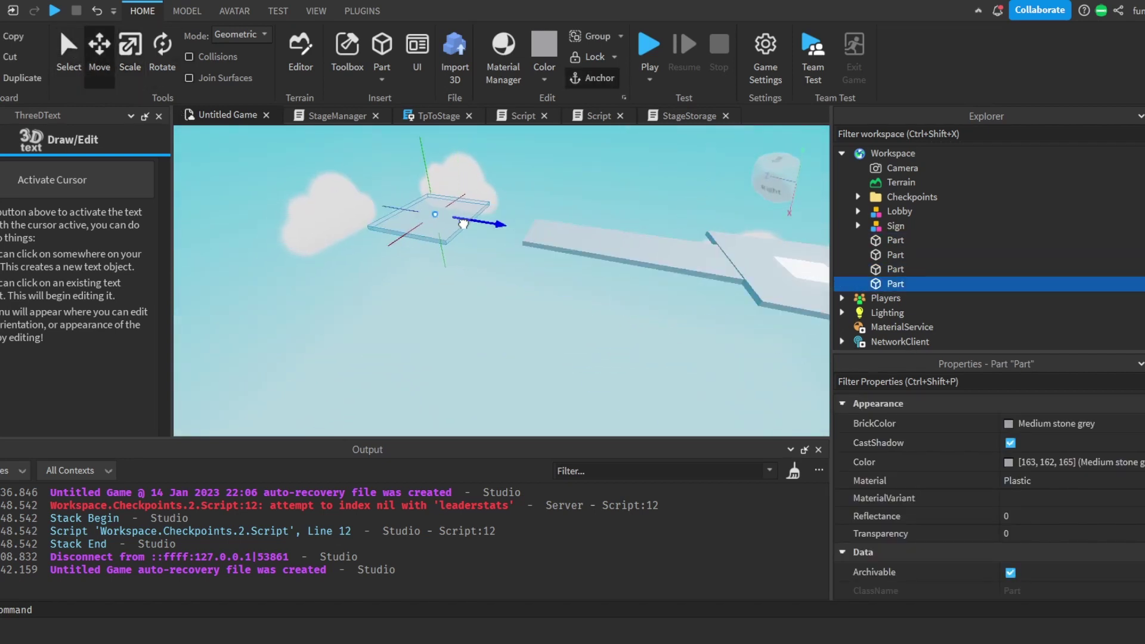
Duplicate checkpoint 2, move the copy onto the new end platform and rename it 3.
{"action": "left_click", "coordinate": [598, 335]}
{"action": "right_click_drag", "start_coordinate": [598, 335], "coordinate": [644, 220]}
{"action": "left_click", "coordinate": [683, 215]}
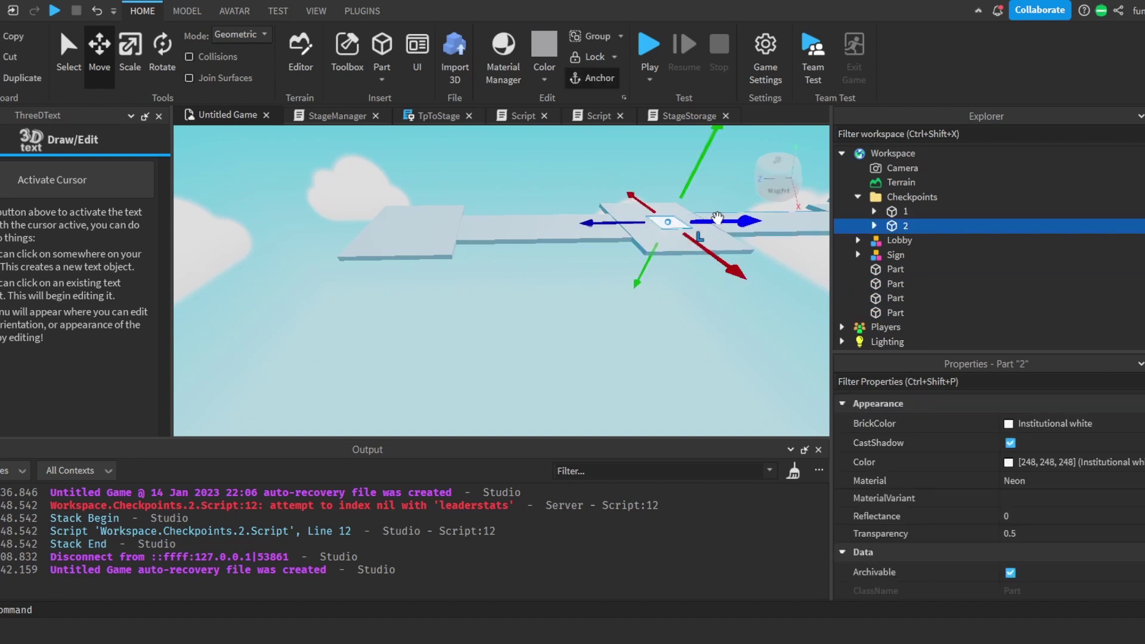
{"action": "key", "text": "ctrl+d"}
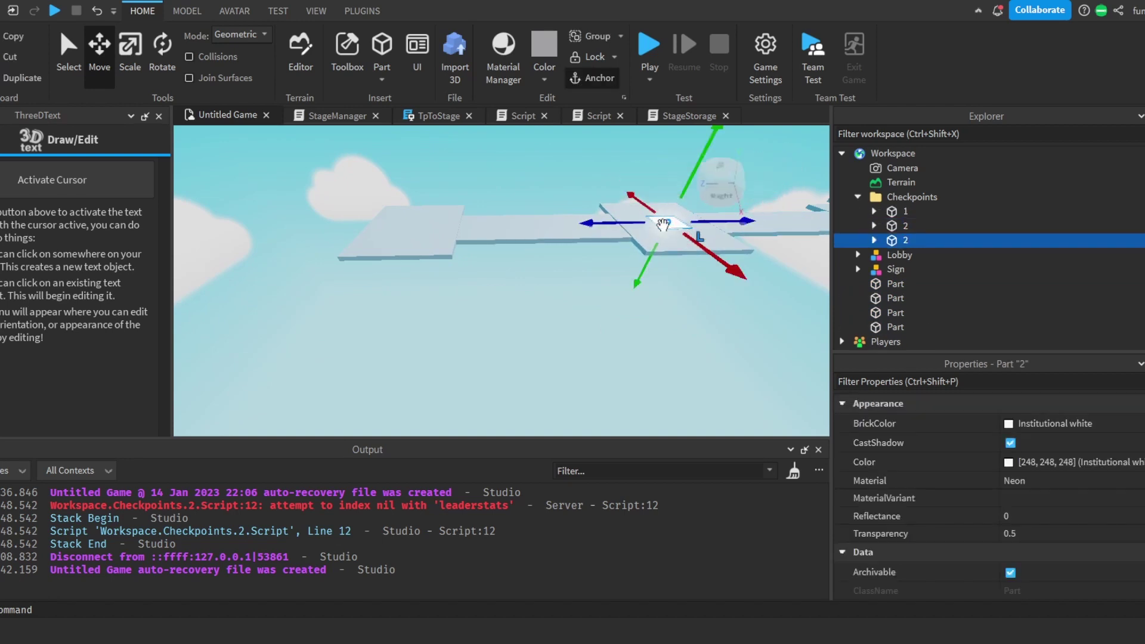
{"action": "left_click_drag", "start_coordinate": [722, 227], "coordinate": [490, 249]}
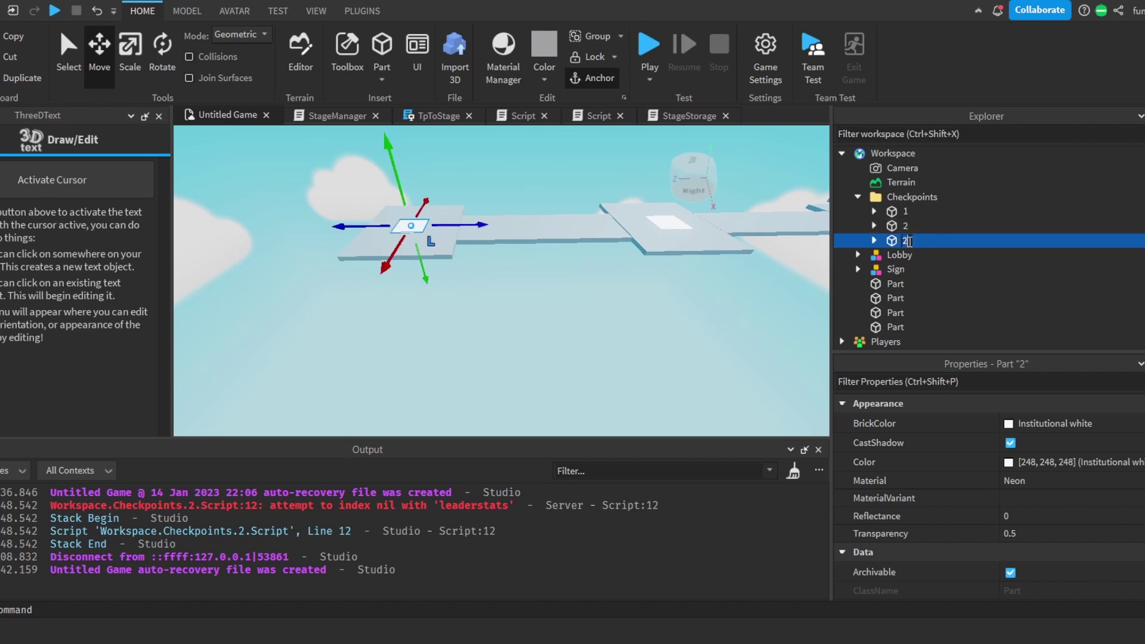
{"action": "type", "text": "3"}
{"action": "key", "text": "Return"}
Add a script to the new walkway part and rename it ConveyorScript.
{"action": "left_click", "coordinate": [581, 218]}
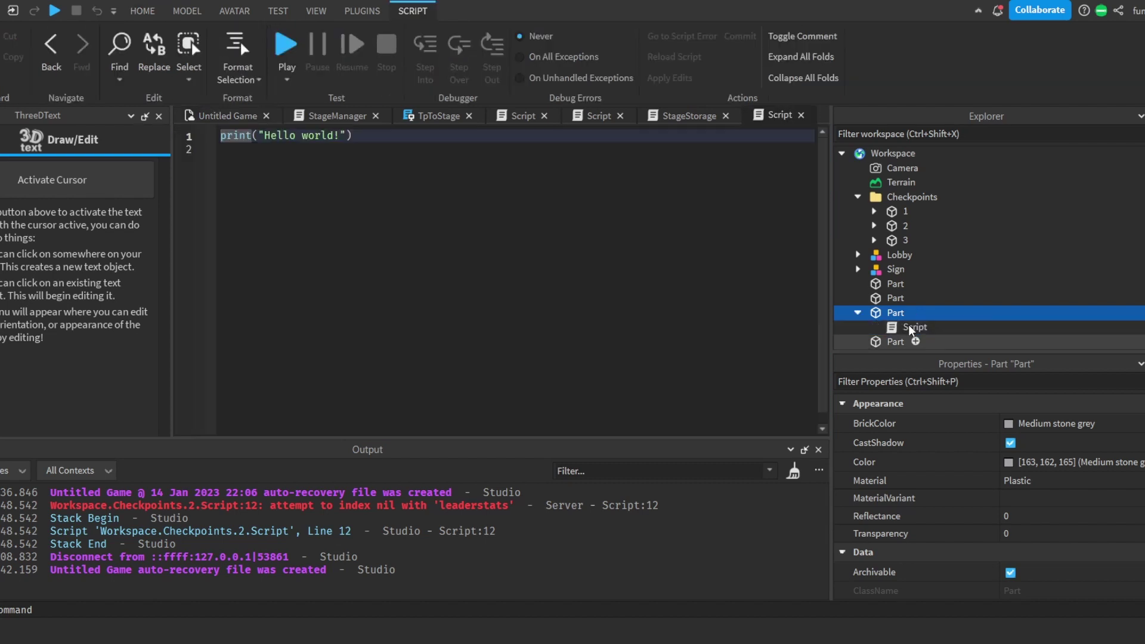
{"action": "left_click", "coordinate": [927, 329]}
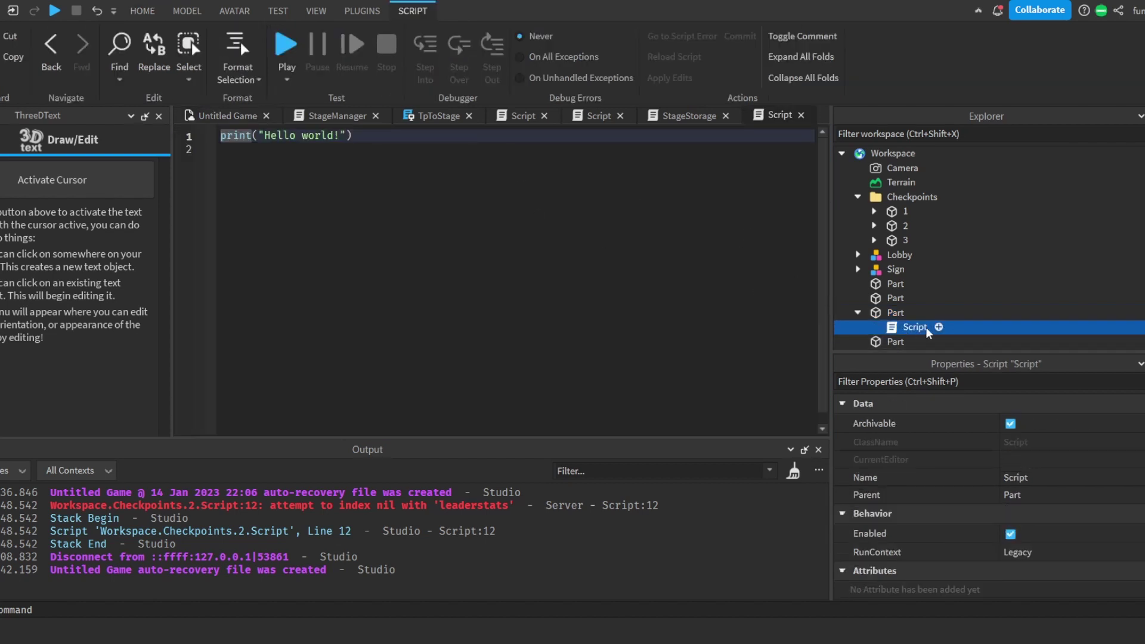
{"action": "type", "text": "Conve"}
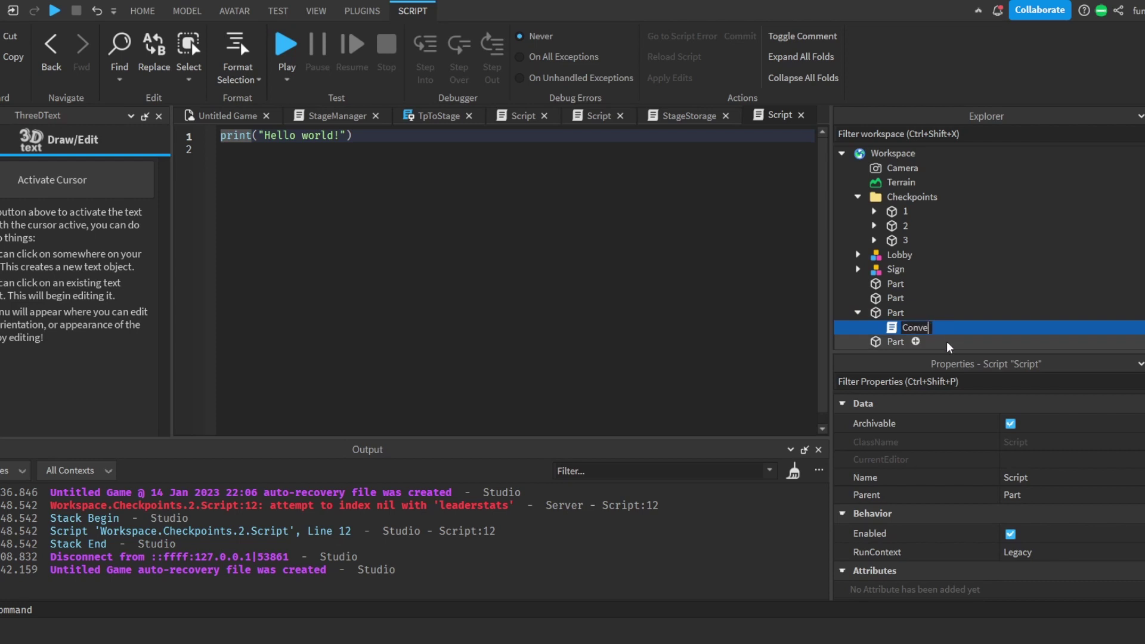
{"action": "type", "text": "yorScript"}
{"action": "key", "text": "Return"}
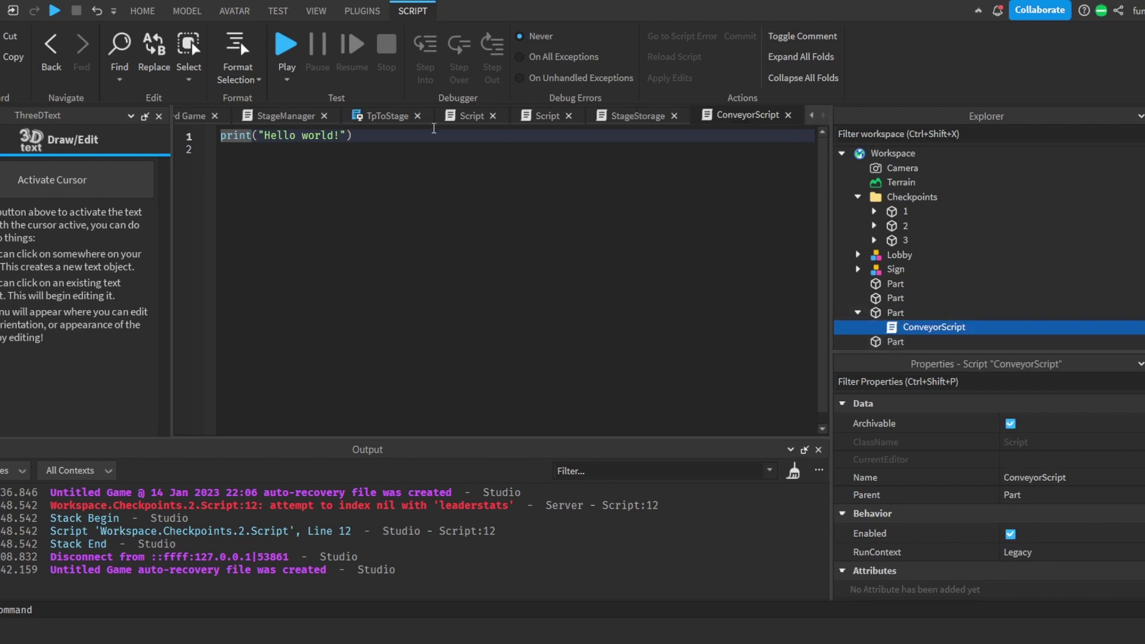
Replace the default code in ConveyorScript with a "while true do" loop.
{"action": "left_click", "coordinate": [239, 128]}
{"action": "key", "text": "ctrl+a"}
{"action": "key", "text": "BackSpace"}
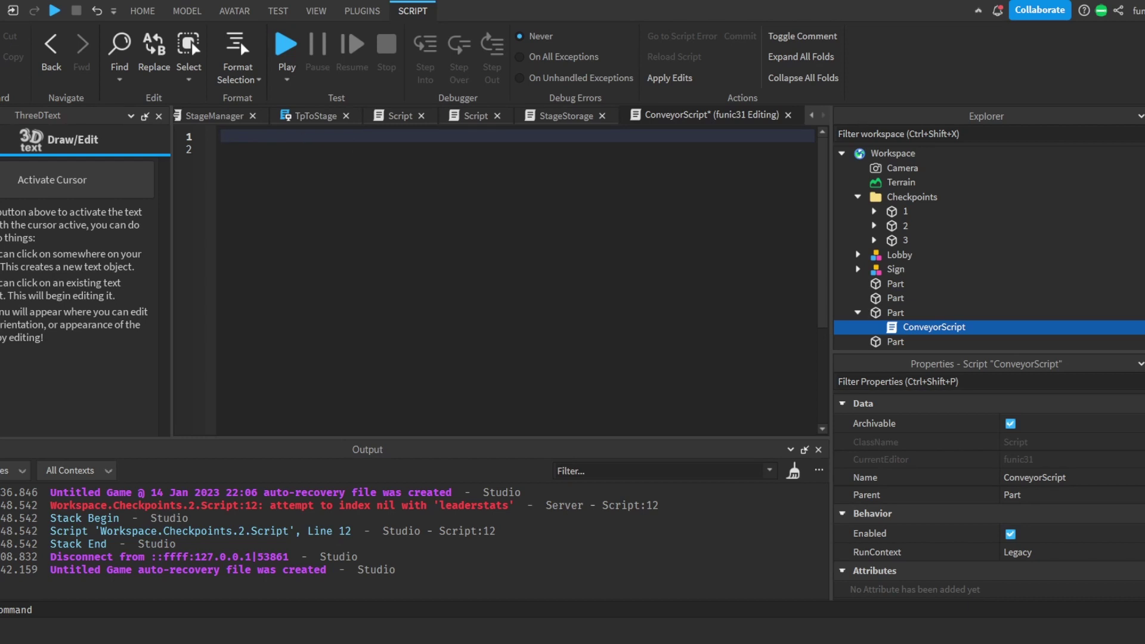
{"action": "type", "text": "while true do"}
{"action": "key", "text": "Return"}
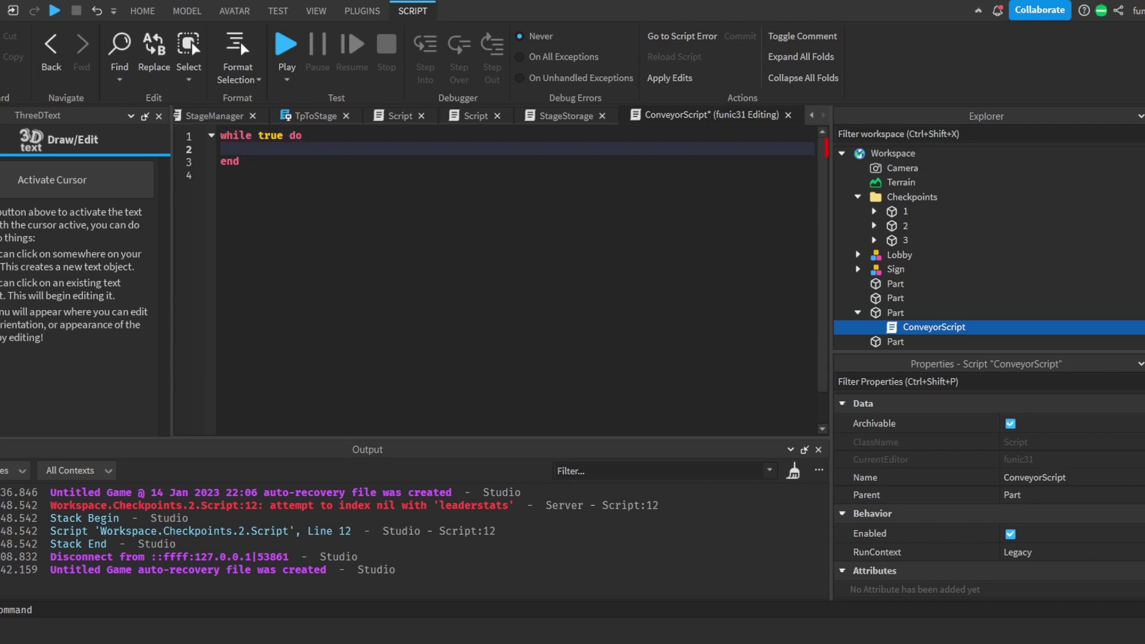
Inside the loop, add the line script.Parent.Velocity = script.Parent.CFrame.LookVector*0.5.
{"action": "type", "text": "script.p"}
{"action": "type", "text": "arent.ve"}
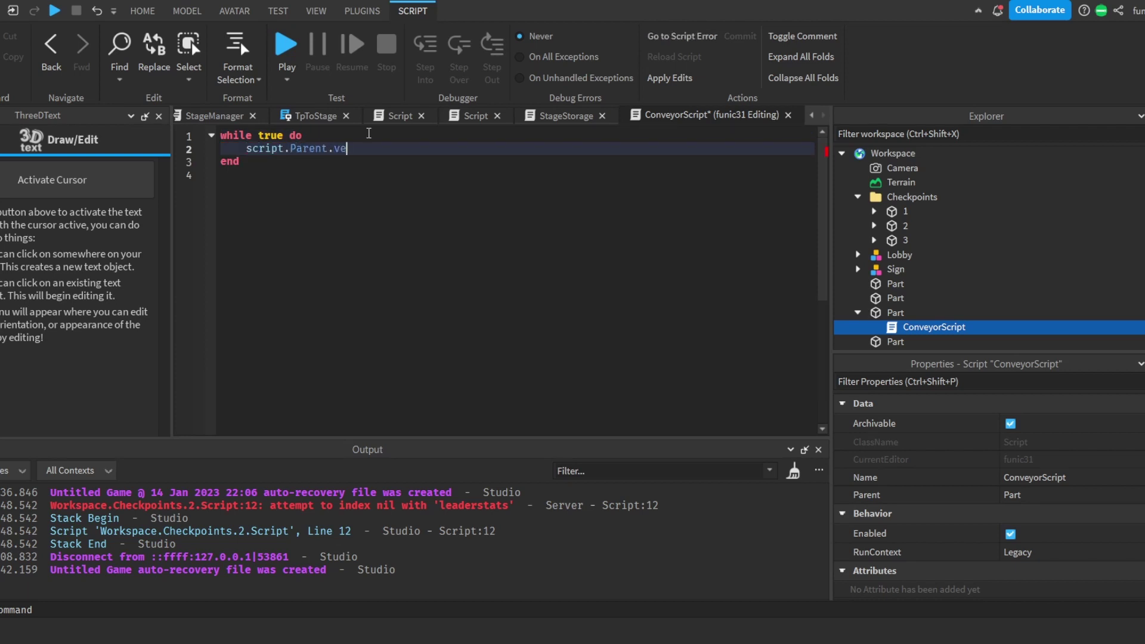
{"action": "key", "text": "Tab"}
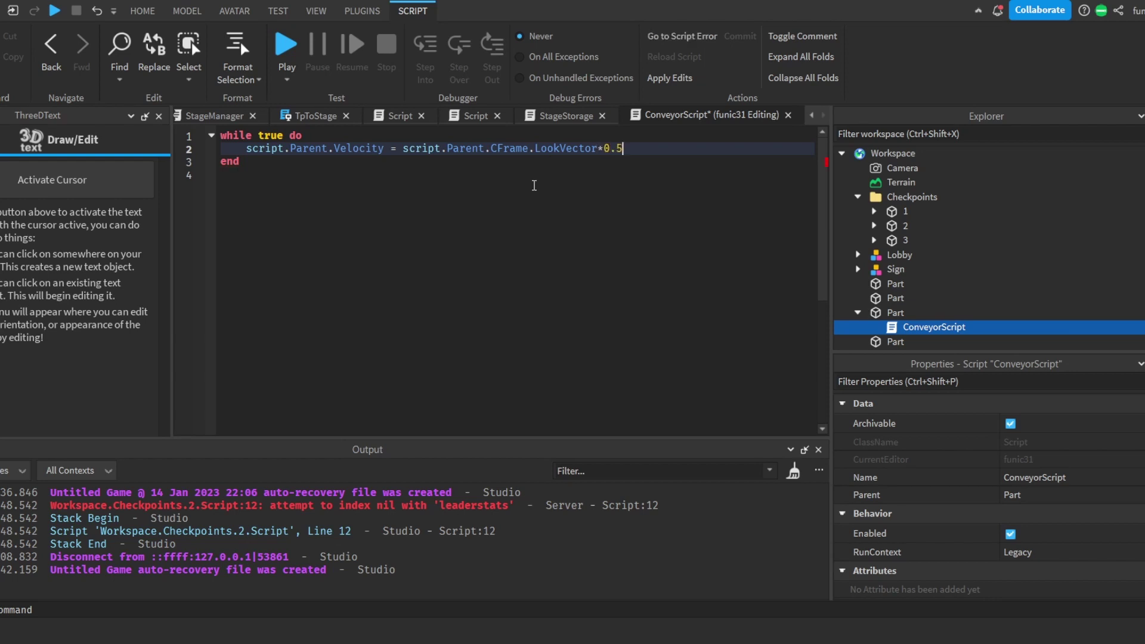
{"action": "key", "text": "Return"}
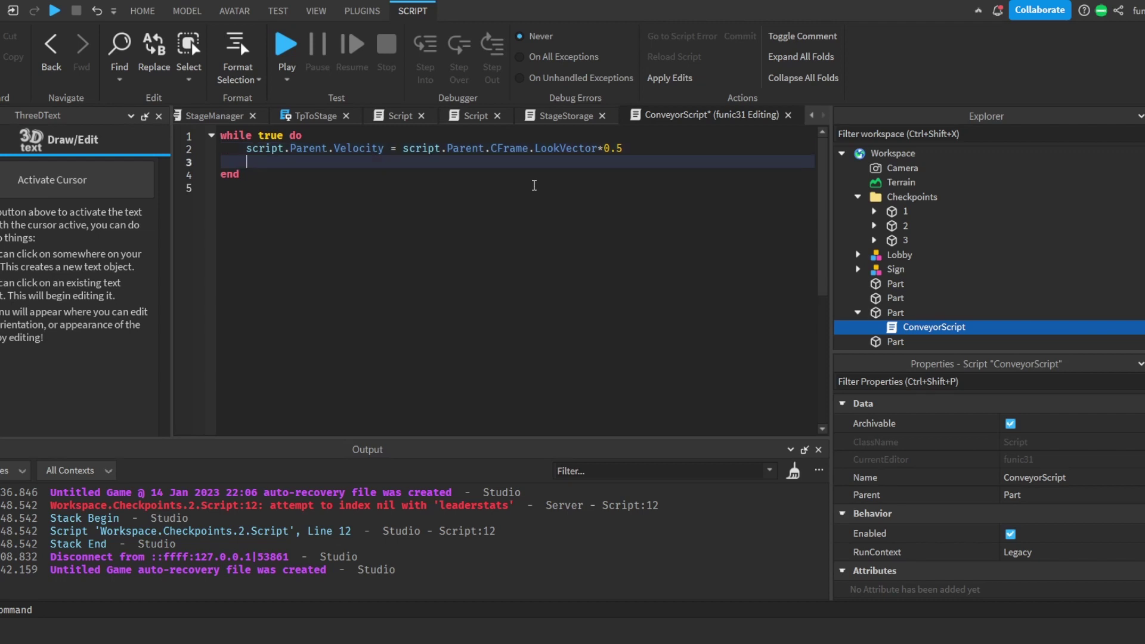
Add wait(0.1) below the velocity line inside the loop.
{"action": "type", "text": "wait(("}
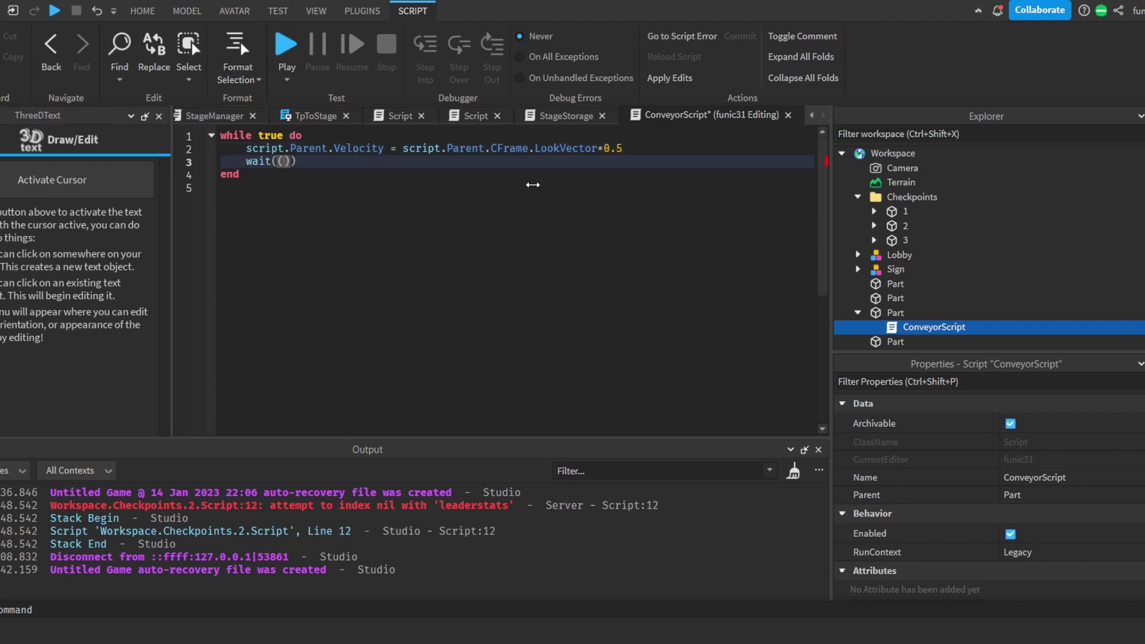
{"action": "type", "text": "0,."}
{"action": "key", "text": "BackSpace"}
{"action": "key", "text": "BackSpace"}
{"action": "type", "text": ".1"}
Playtest the game by walking the character forward from the lobby, and return to the 3D game view.
{"action": "left_click", "coordinate": [279, 62]}
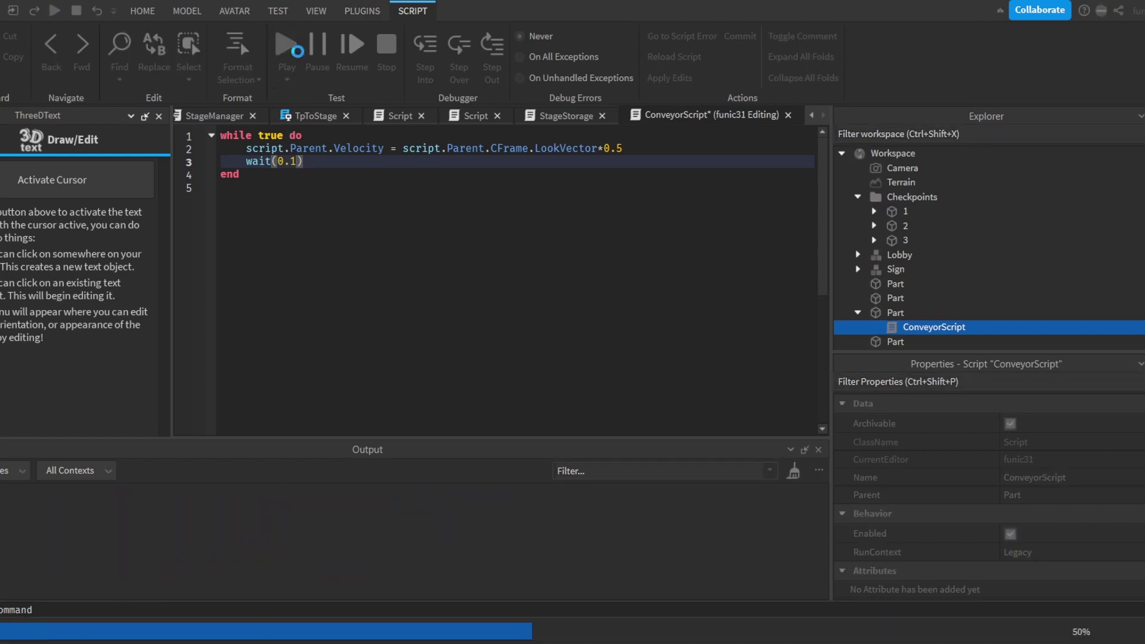
{"action": "key", "text": "w"}
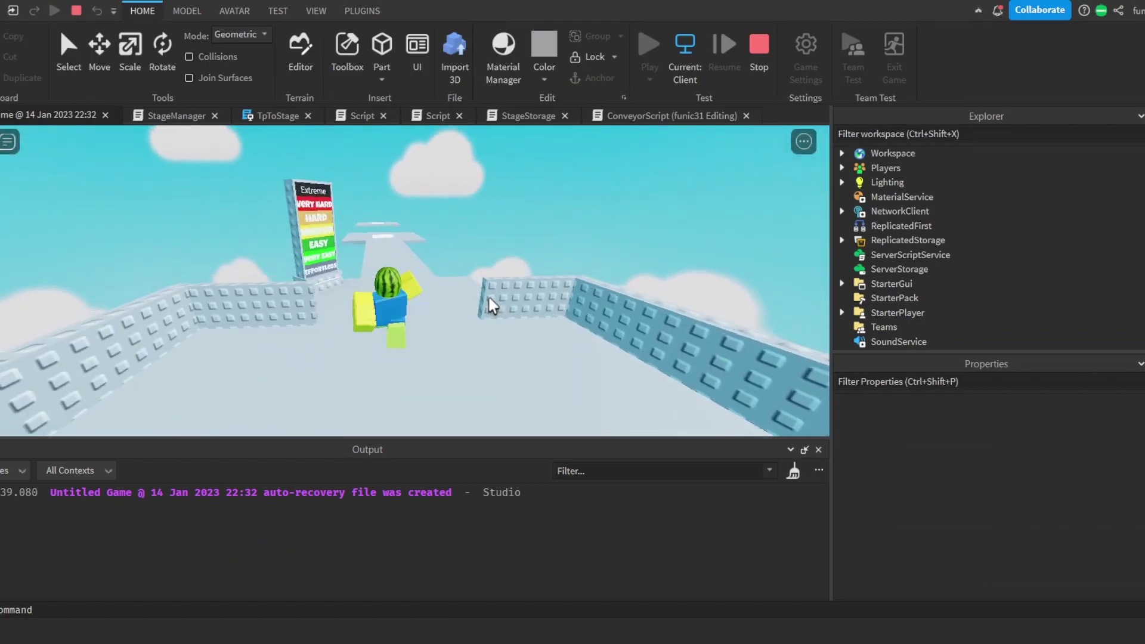
{"action": "key", "text": "w"}
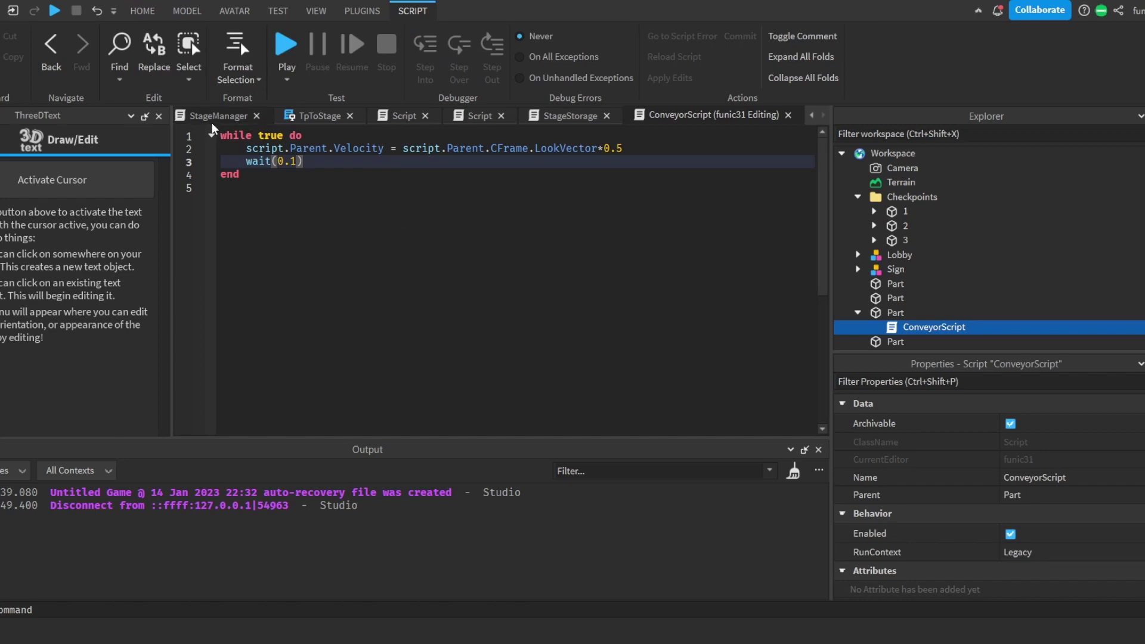
{"action": "left_click", "coordinate": [212, 118]}
{"action": "left_click", "coordinate": [213, 117]}
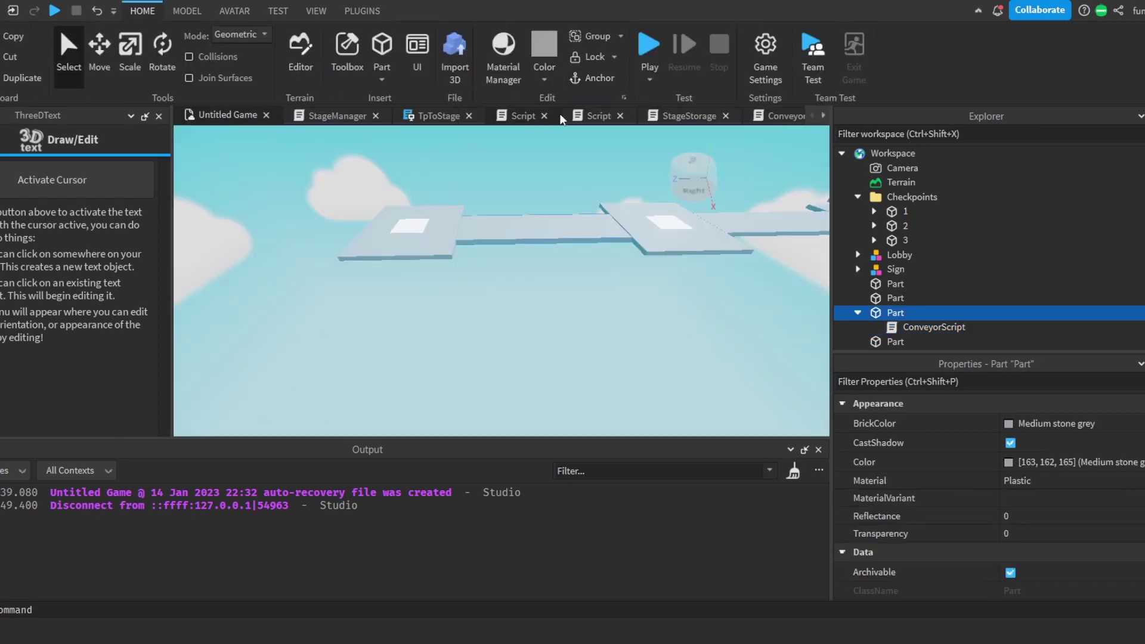
Start a playtest and walk the character from the lobby past the difficulty sign to the stage 2 checkpoint.
{"action": "left_click", "coordinate": [632, 69]}
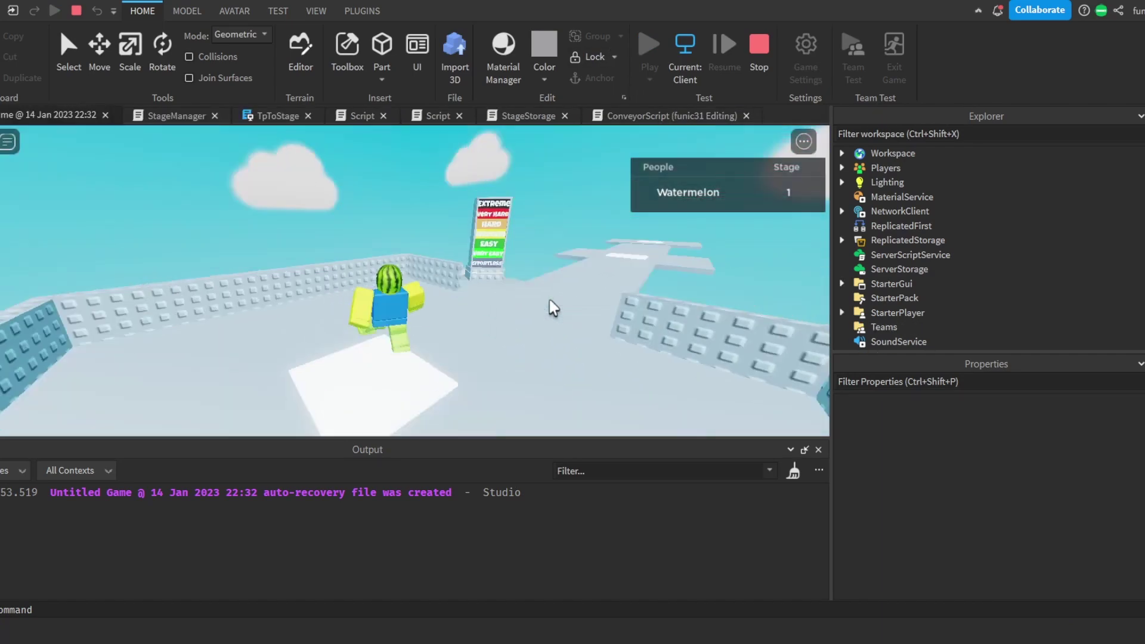
{"action": "key", "text": "w"}
{"action": "right_click_drag", "start_coordinate": [550, 301], "coordinate": [550, 301]}
{"action": "key", "text": "Tab"}
{"action": "key", "text": "space"}
{"action": "right_click_drag", "start_coordinate": [519, 263], "coordinate": [519, 263]}
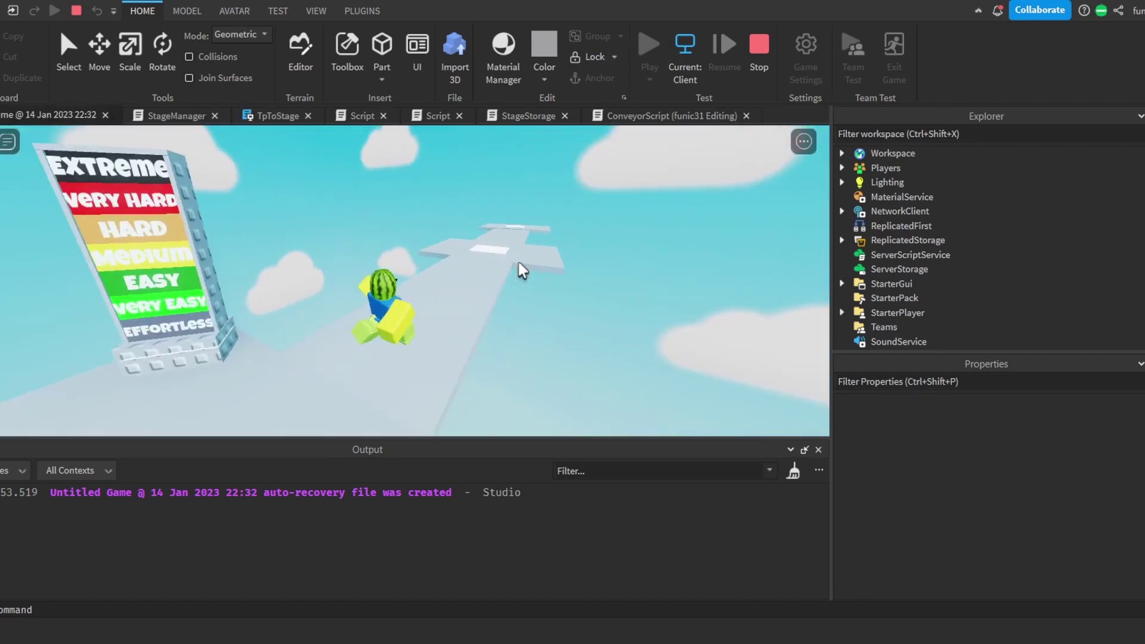
{"action": "key", "text": "w"}
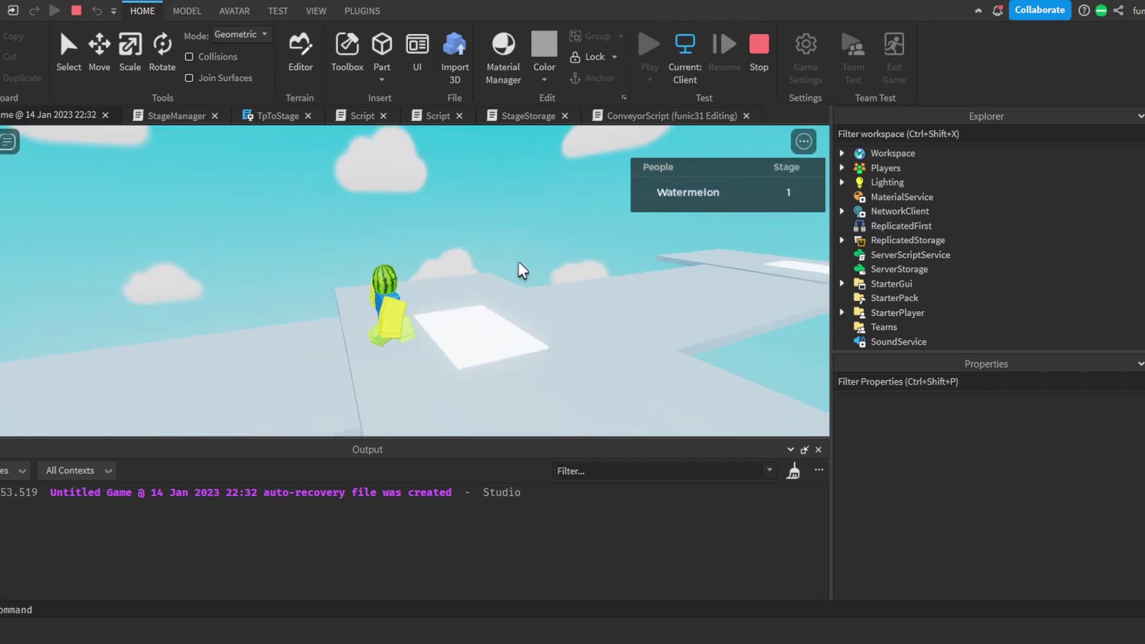
{"action": "key", "text": "w"}
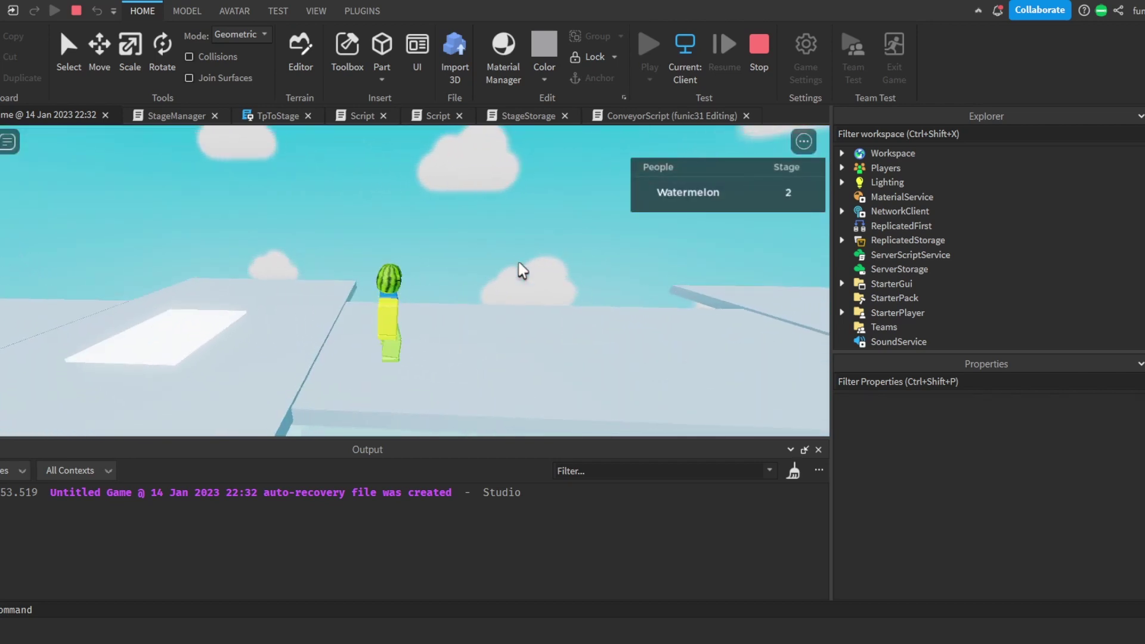
Test how the conveyor walkway carries the standing and walking character, and end the playtest.
{"action": "key", "text": "w"}
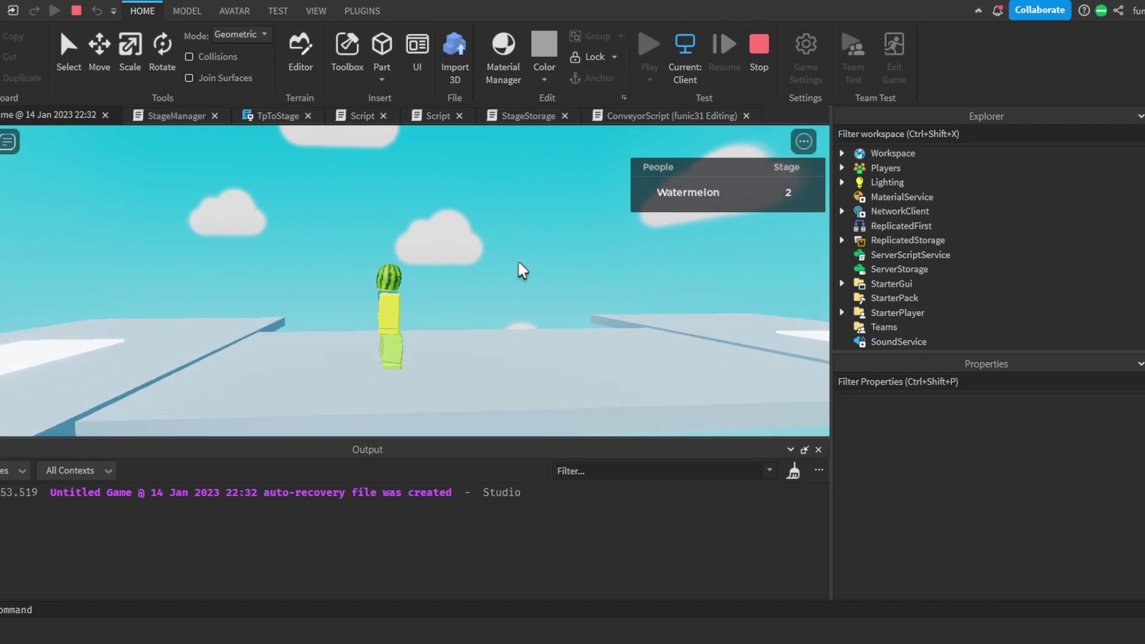
{"action": "right_click_drag", "start_coordinate": [519, 264], "coordinate": [519, 263]}
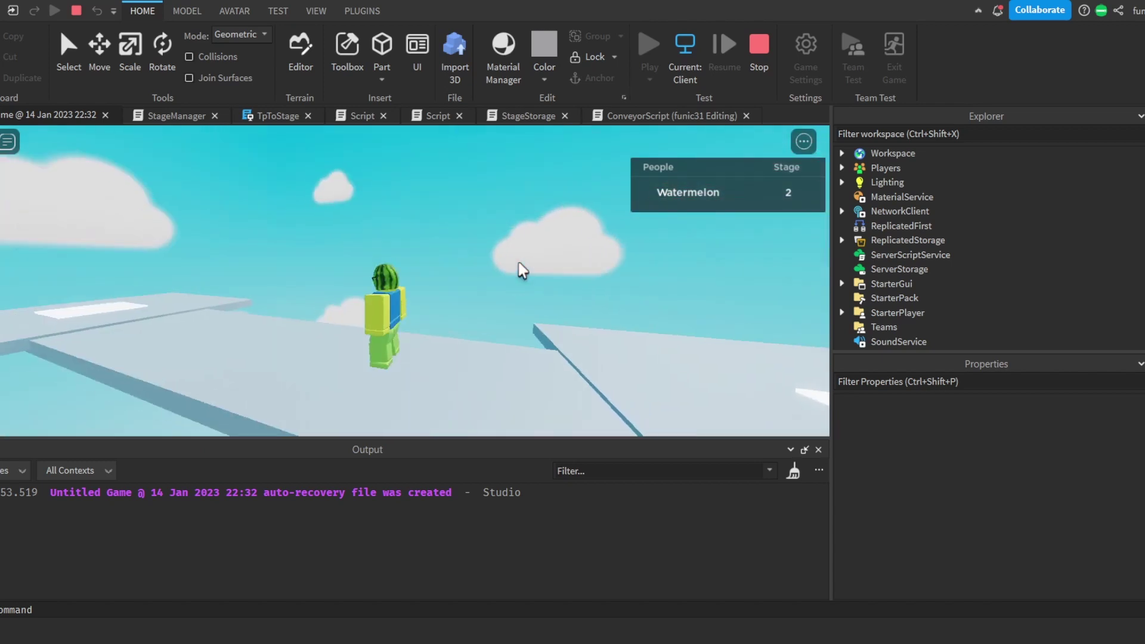
{"action": "key", "text": "w"}
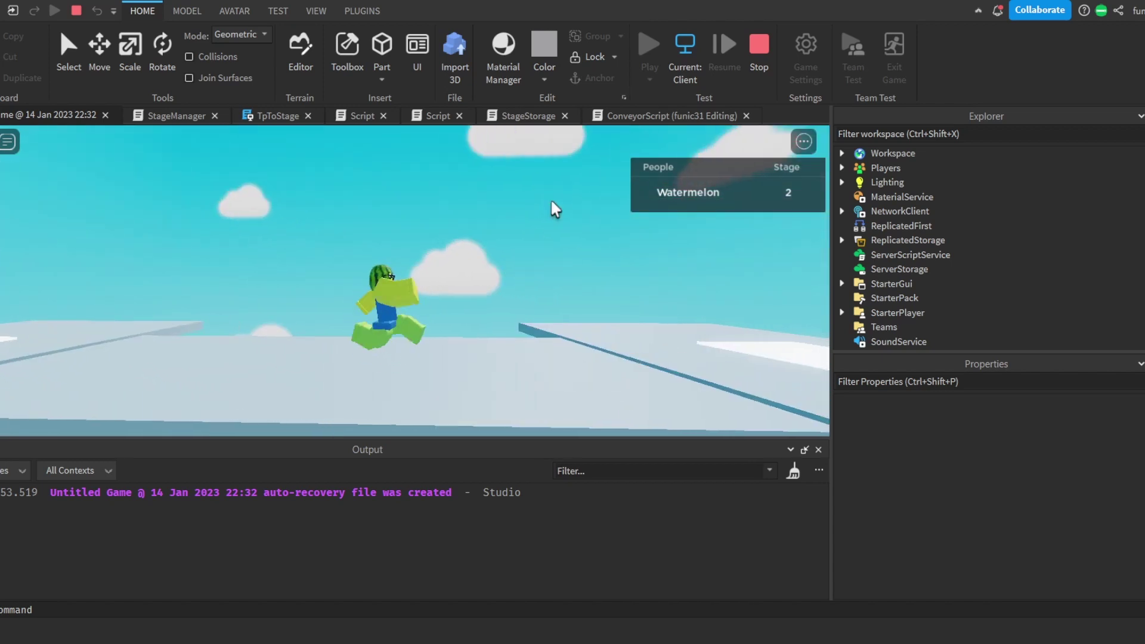
{"action": "left_click", "coordinate": [766, 53]}
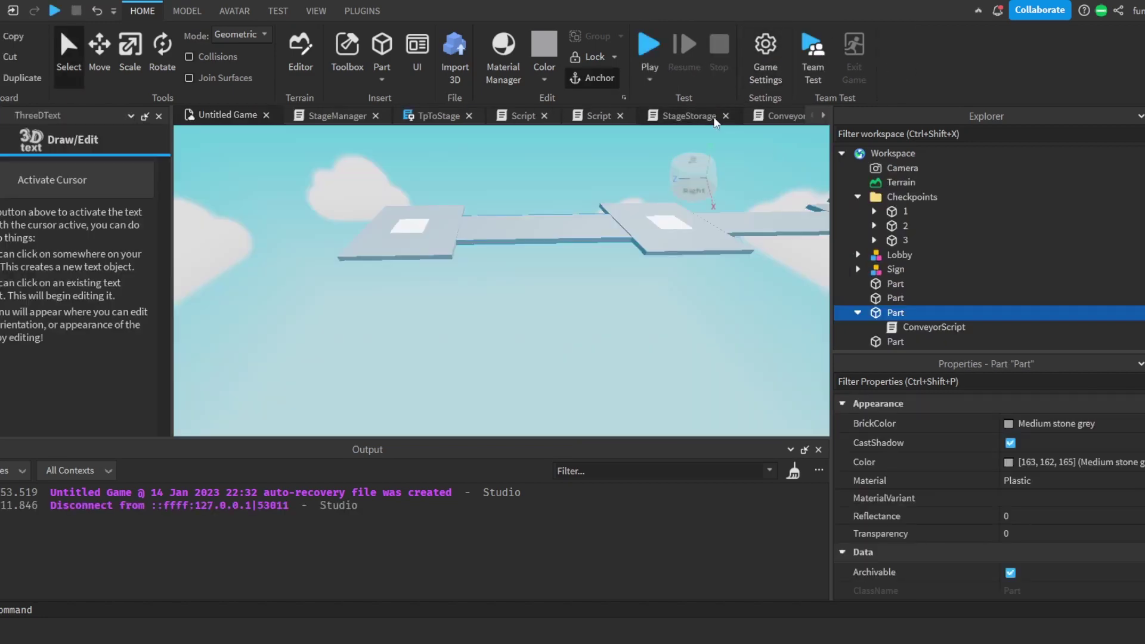
{"action": "scroll", "coordinate": [414, 118], "scroll_direction": "down", "scroll_amount": 6}
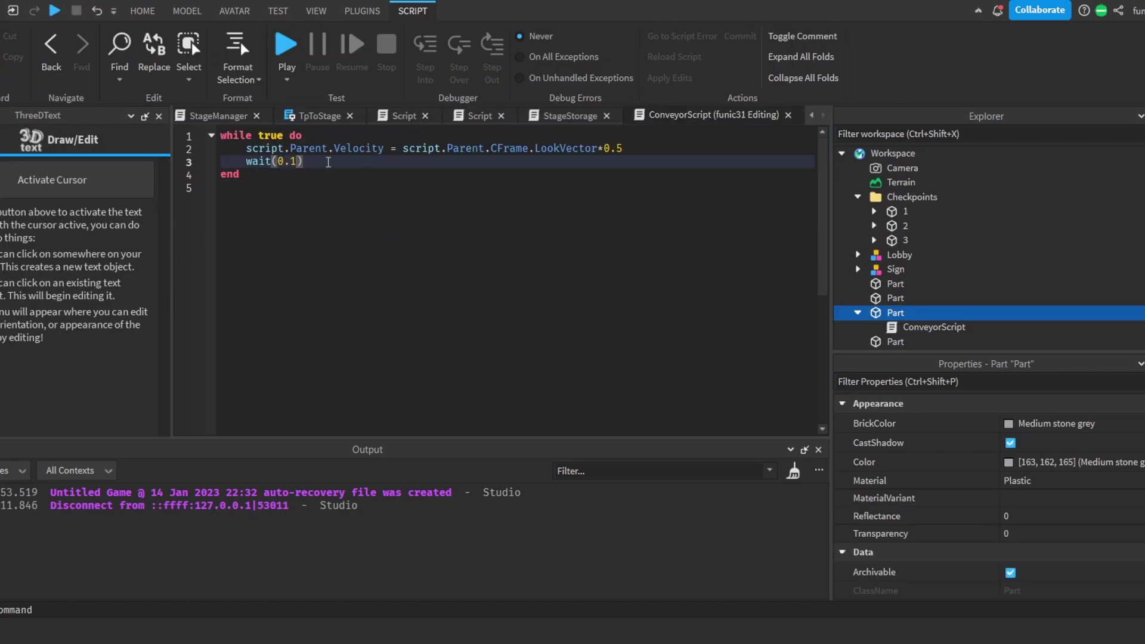
{"action": "left_click", "coordinate": [301, 161]}
{"action": "key", "text": "BackSpace"}
{"action": "key", "text": "BackSpace"}
{"action": "key", "text": "BackSpace"}
{"action": "type", "text": "4"}
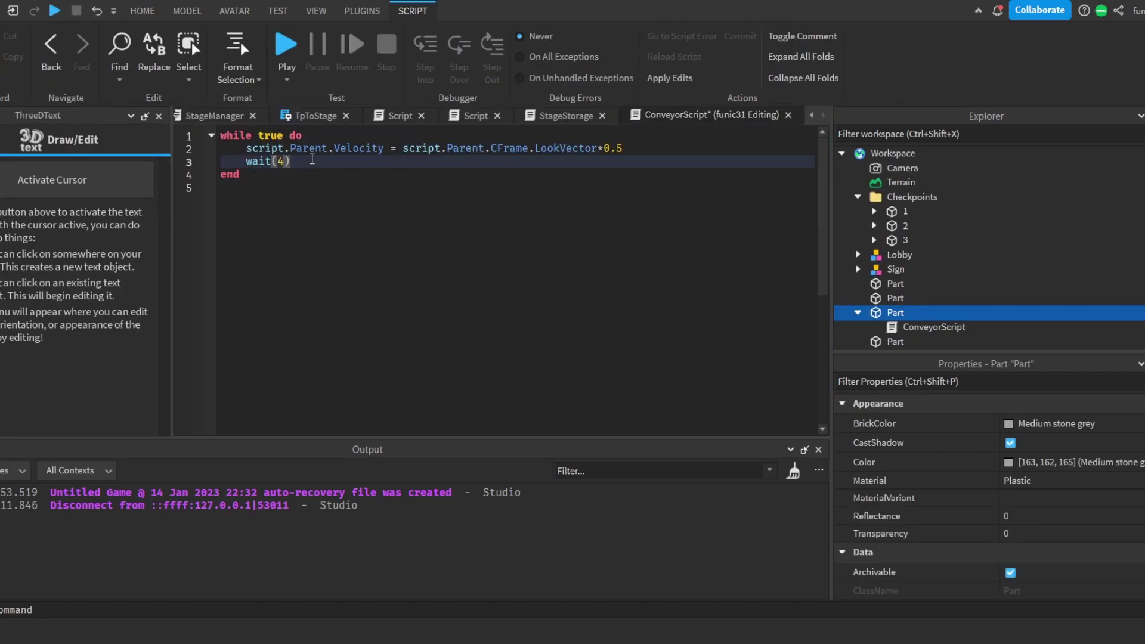
{"action": "key", "text": "BackSpace"}
{"action": "type", "text": "0.1"}
In ConveyorScript, set the LookVector multiplier in the velocity line to 4.
{"action": "left_click", "coordinate": [628, 153]}
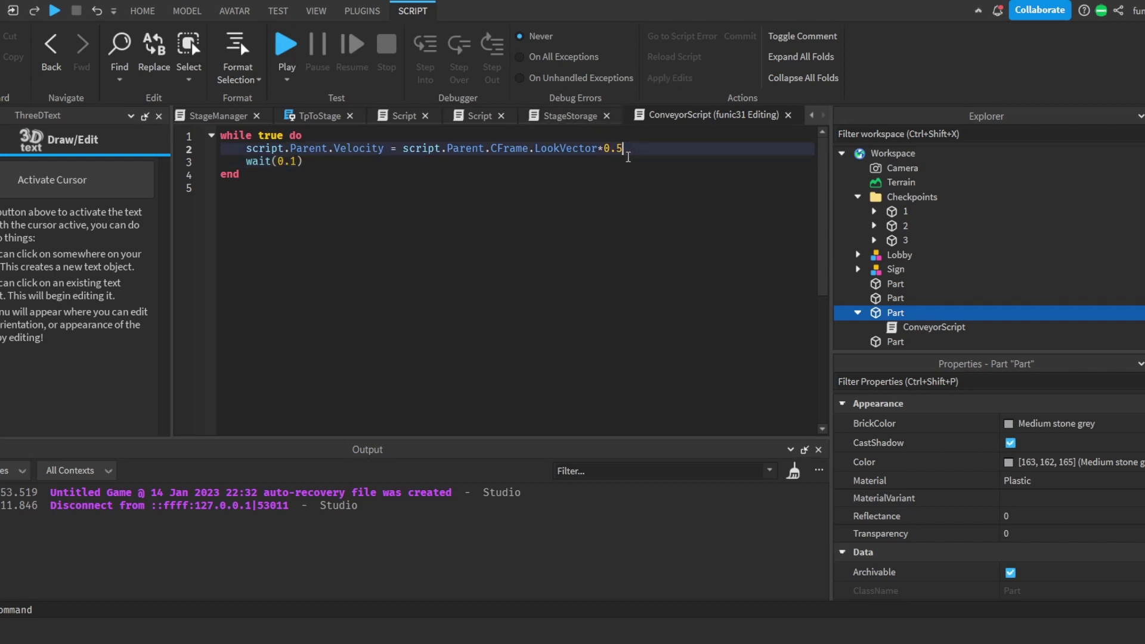
{"action": "key", "text": "BackSpace"}
{"action": "key", "text": "BackSpace"}
{"action": "type", "text": "4"}
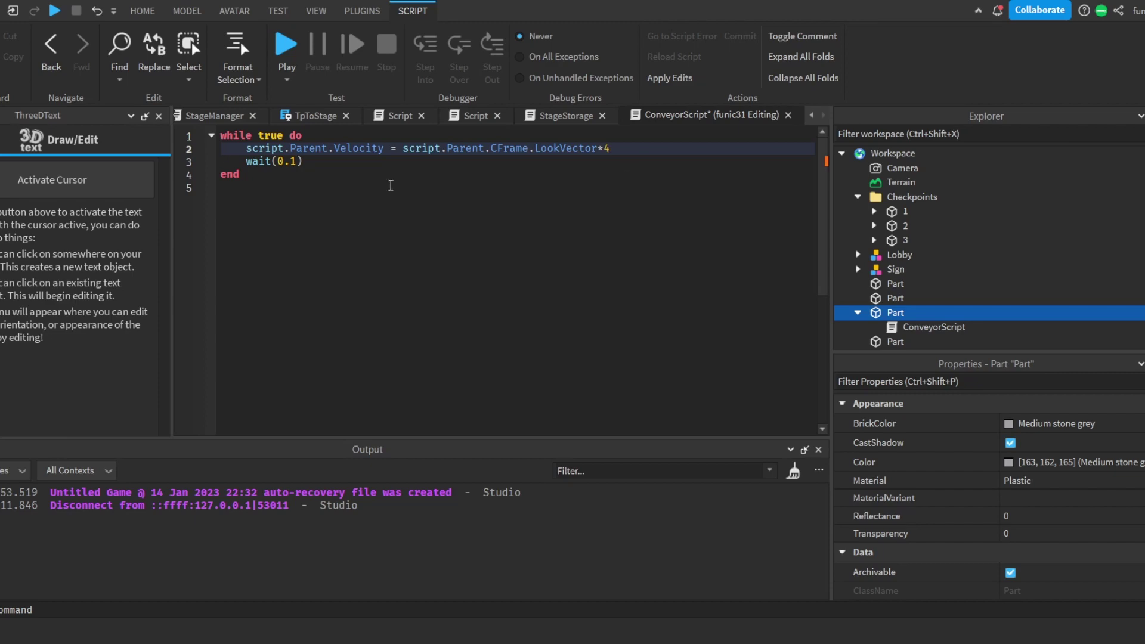
Return to the 3D game view and move the conveyor part sideways out of the walkway.
{"action": "scroll", "coordinate": [239, 111], "scroll_direction": "up", "scroll_amount": 6}
{"action": "key", "text": "d"}
{"action": "right_click_drag", "start_coordinate": [455, 250], "coordinate": [455, 257]}
{"action": "left_click", "coordinate": [102, 71]}
{"action": "left_click_drag", "start_coordinate": [468, 276], "coordinate": [481, 375]}
{"action": "key", "text": "d"}
{"action": "right_click_drag", "start_coordinate": [596, 304], "coordinate": [585, 306]}
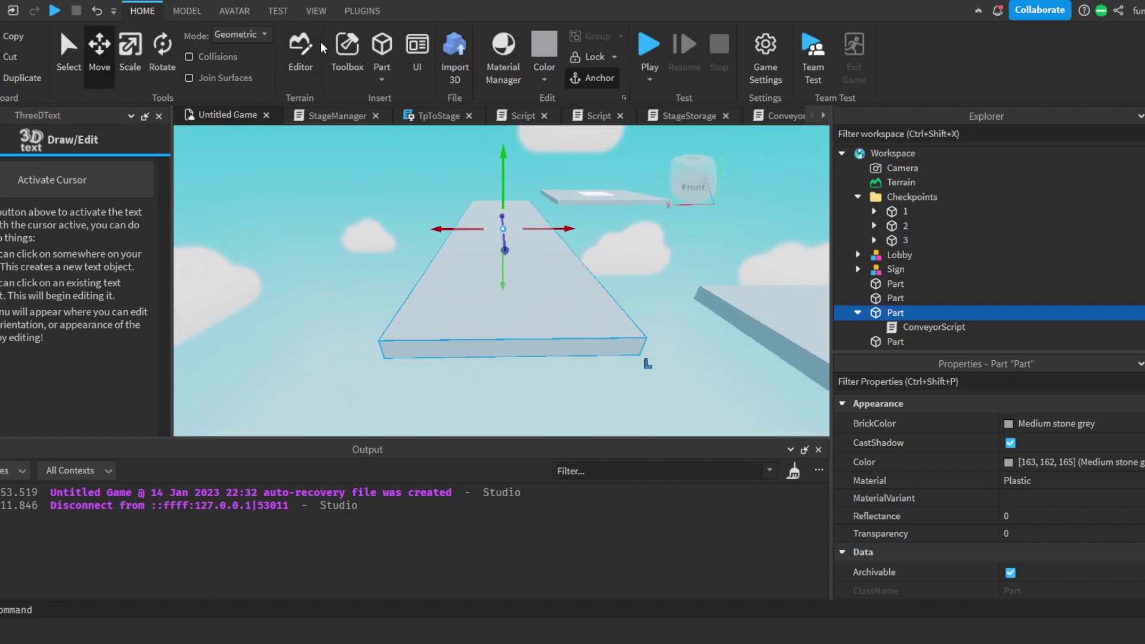
Search the toolbox for "imagine" and switch the results from models to decal images.
{"action": "left_click", "coordinate": [344, 57]}
{"action": "left_click", "coordinate": [36, 171]}
{"action": "type", "text": "imagine"}
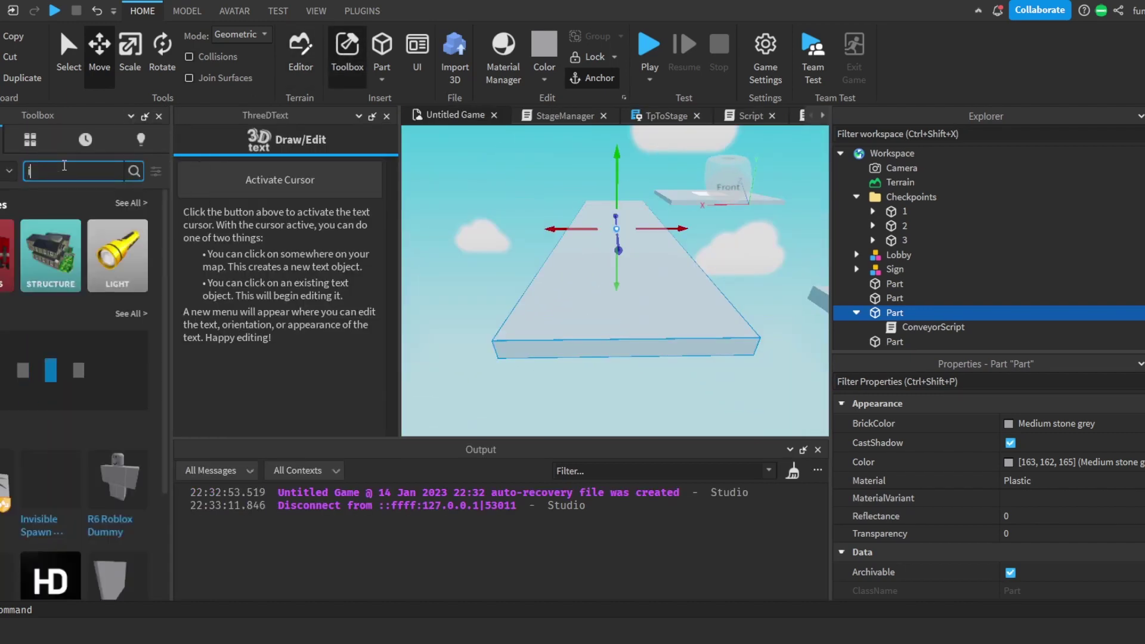
{"action": "key", "text": "Return"}
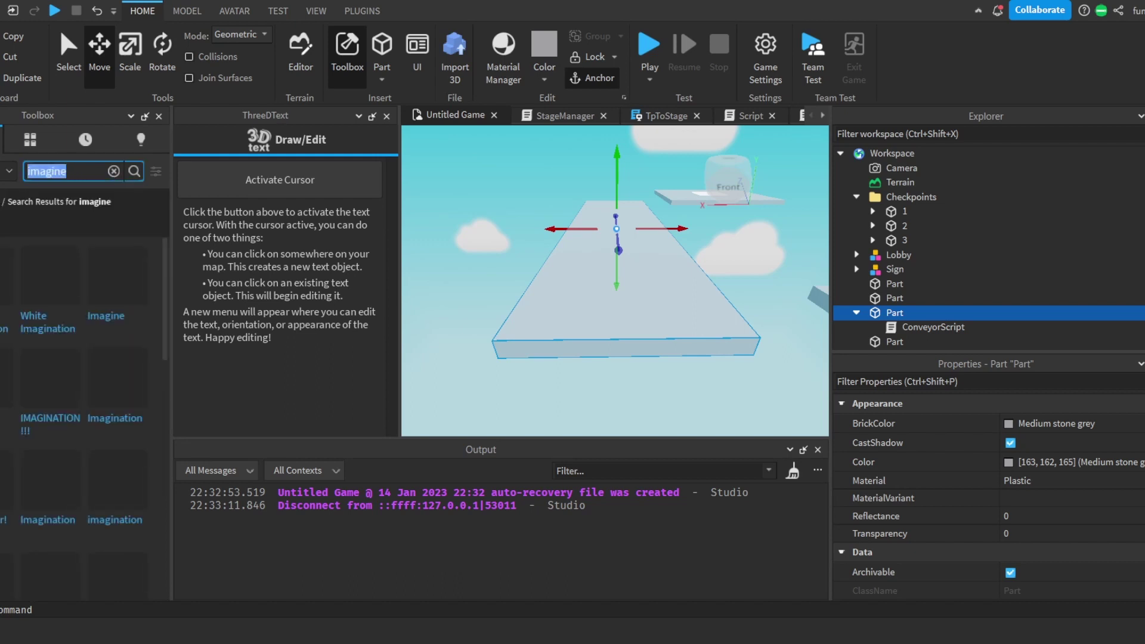
{"action": "type", "text": "ims"}
{"action": "key", "text": "BackSpace"}
{"action": "key", "text": "BackSpace"}
{"action": "key", "text": "BackSpace"}
{"action": "left_click", "coordinate": [8, 174]}
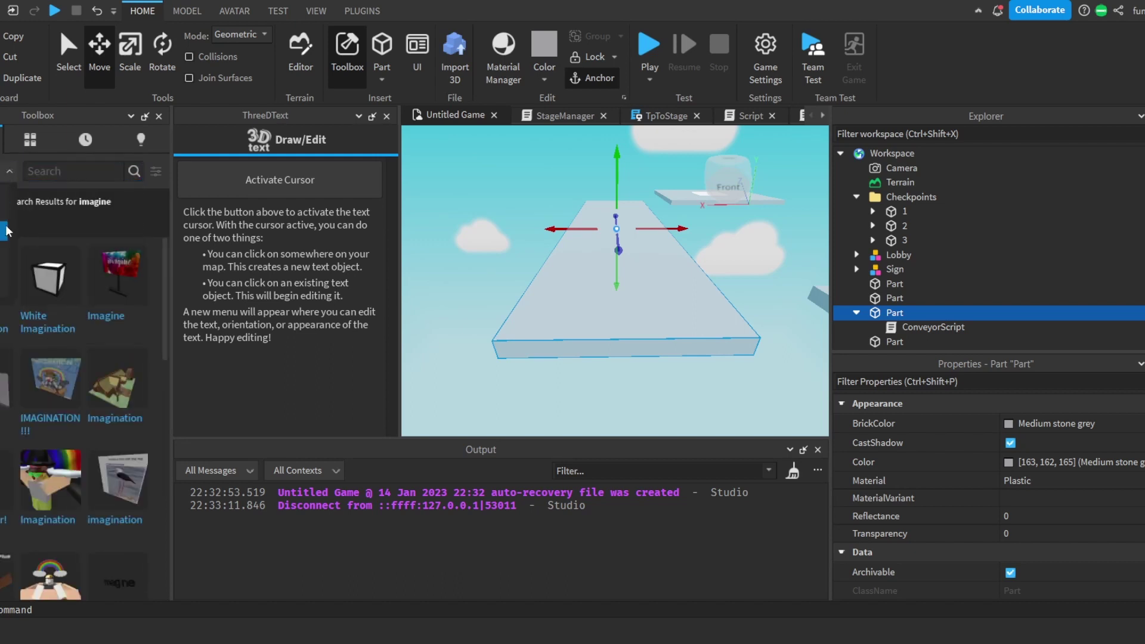
{"action": "left_click", "coordinate": [3, 250]}
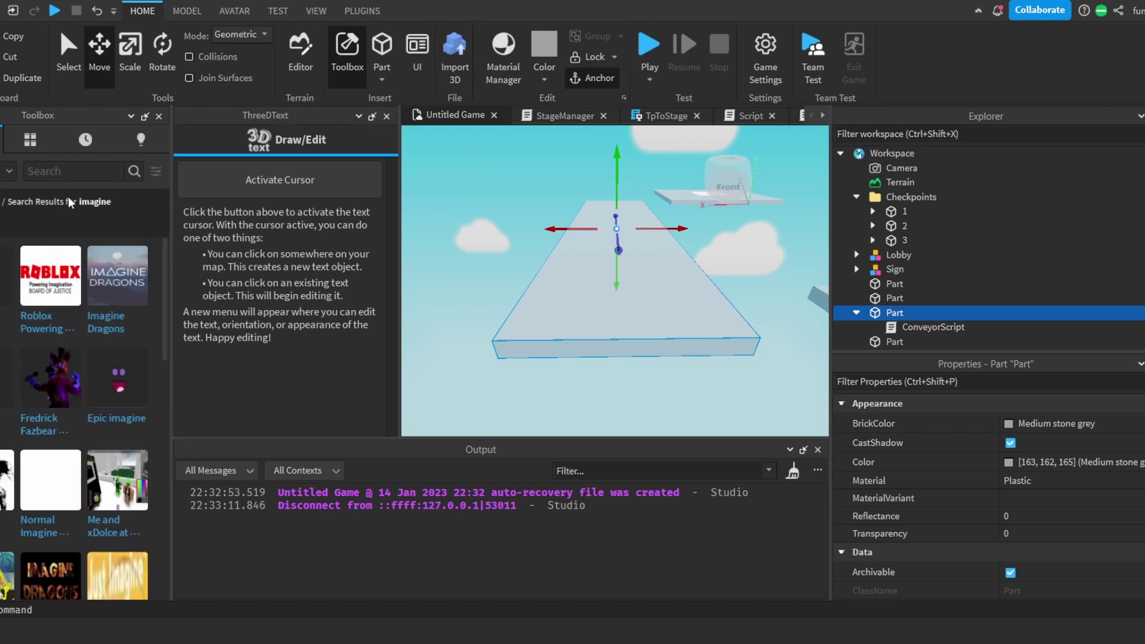
Insert a decal from the image results and place it inside one of the workspace parts.
{"action": "key", "text": "F5"}
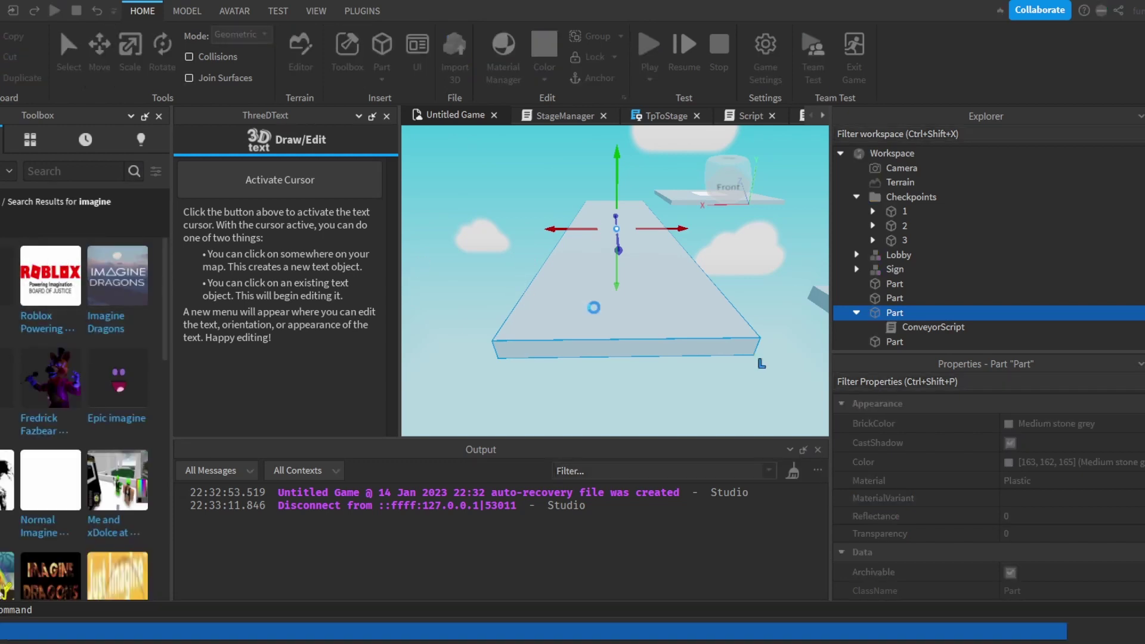
{"action": "right_click_drag", "start_coordinate": [561, 301], "coordinate": [572, 306]}
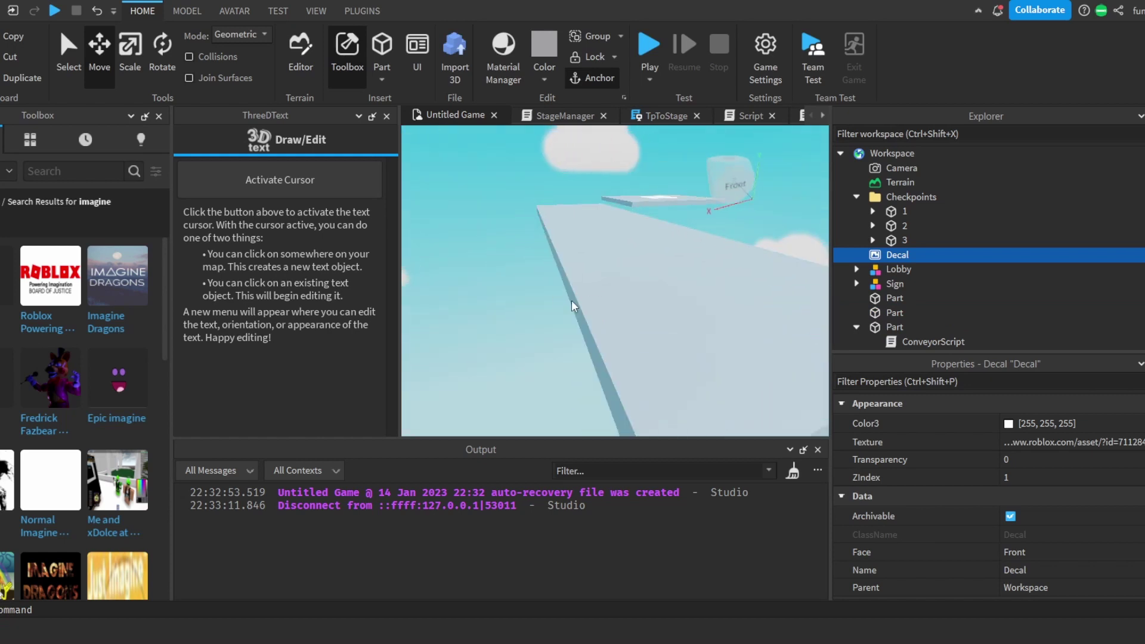
{"action": "left_click_drag", "start_coordinate": [871, 257], "coordinate": [892, 314]}
{"action": "left_click", "coordinate": [779, 284]}
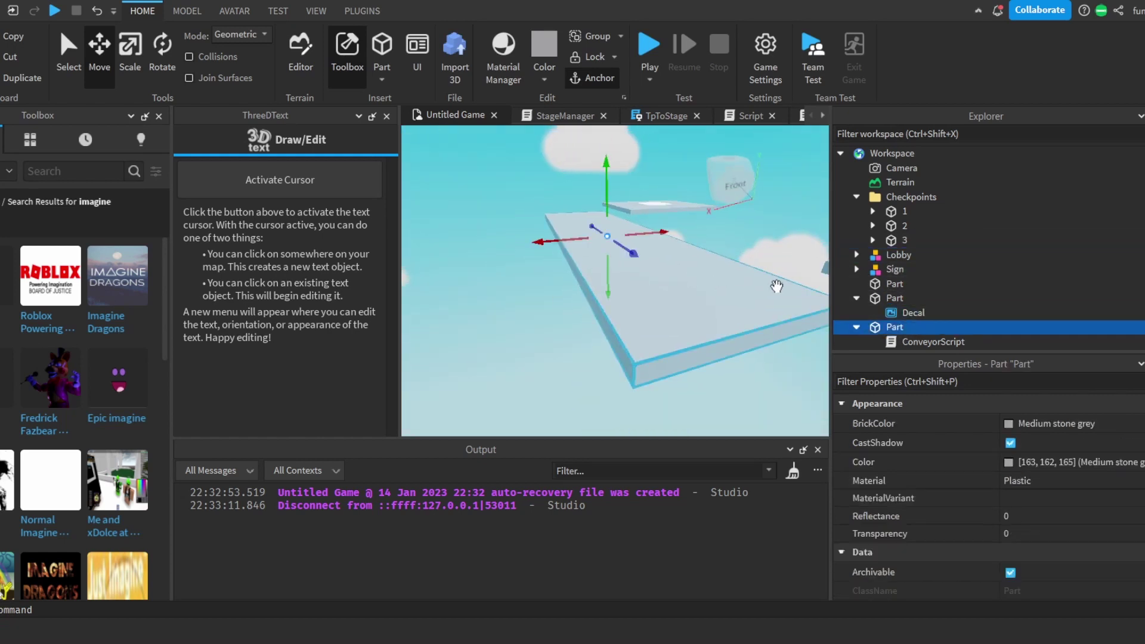
Rename the part that holds ConveyorScript to Conveyor.
{"action": "left_click", "coordinate": [881, 317]}
{"action": "left_click", "coordinate": [882, 328]}
{"action": "key", "text": "F2"}
{"action": "type", "text": "Con"}
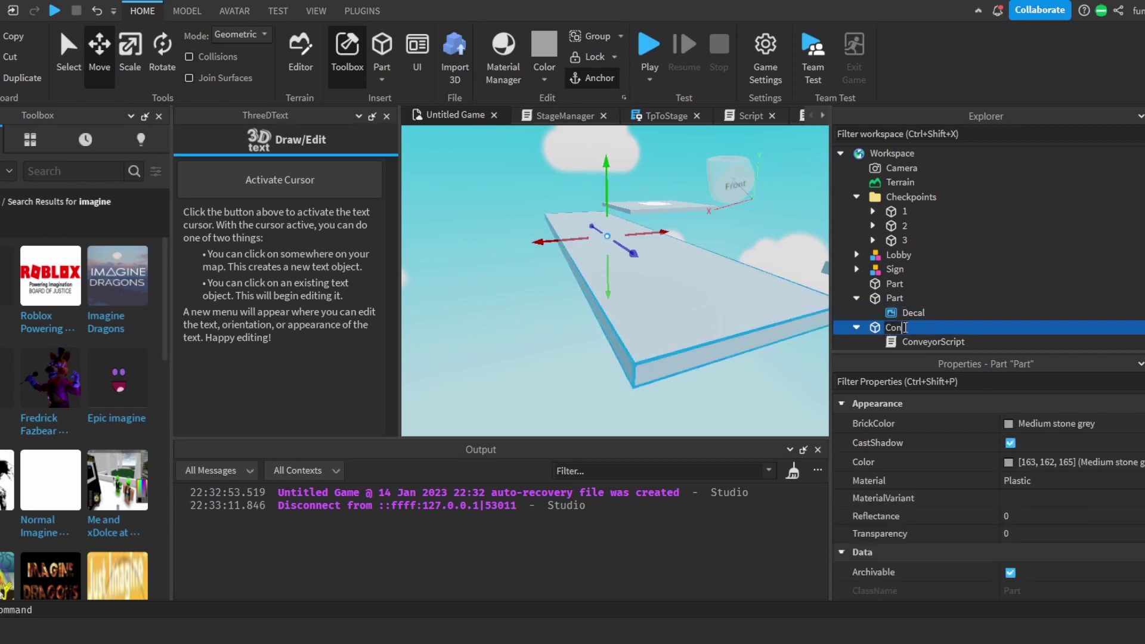
{"action": "type", "text": "veyor"}
{"action": "key", "text": "Return"}
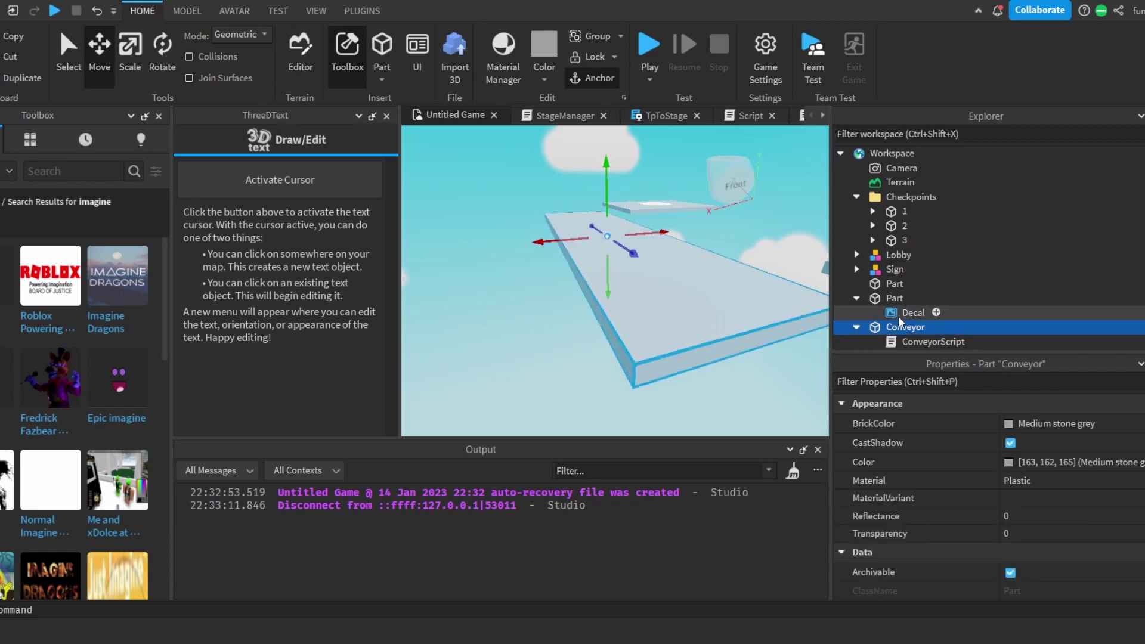
Move the decal into the Conveyor part and inspect its Face setting and how it sits on the part.
{"action": "mouse_move", "coordinate": [899, 314]}
{"action": "left_mouse_down"}
{"action": "mouse_move", "coordinate": [904, 338]}
{"action": "mouse_move", "coordinate": [901, 310]}
{"action": "left_mouse_up"}
{"action": "scroll", "coordinate": [912, 316], "scroll_direction": "down", "scroll_amount": 1}
{"action": "scroll", "coordinate": [1041, 519], "scroll_direction": "down", "scroll_amount": 2}
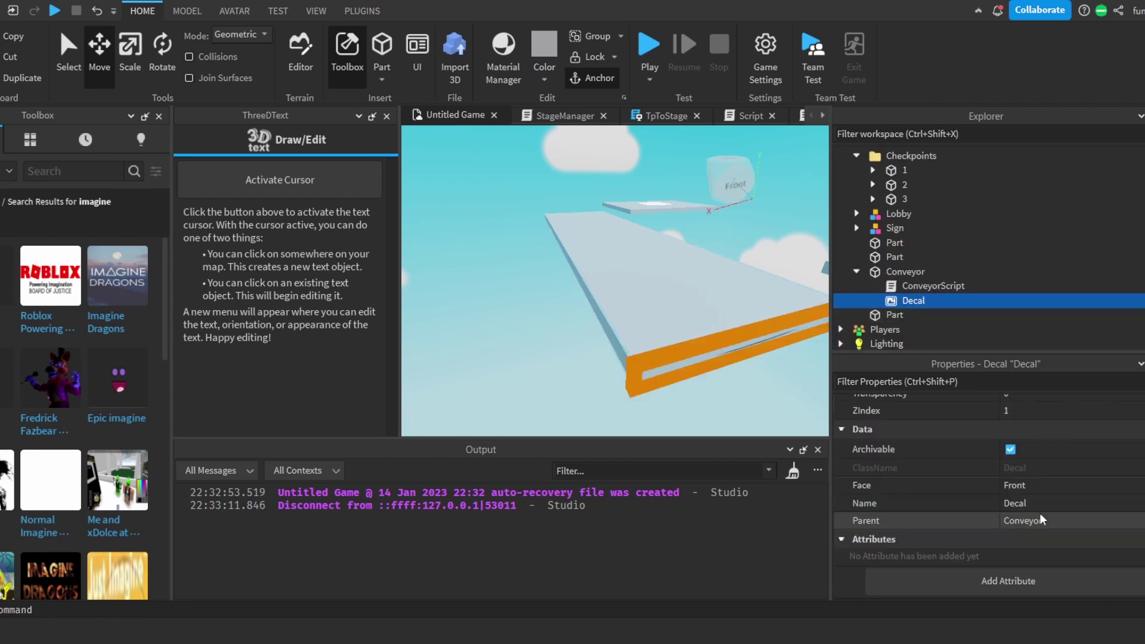
{"action": "left_click", "coordinate": [1107, 490]}
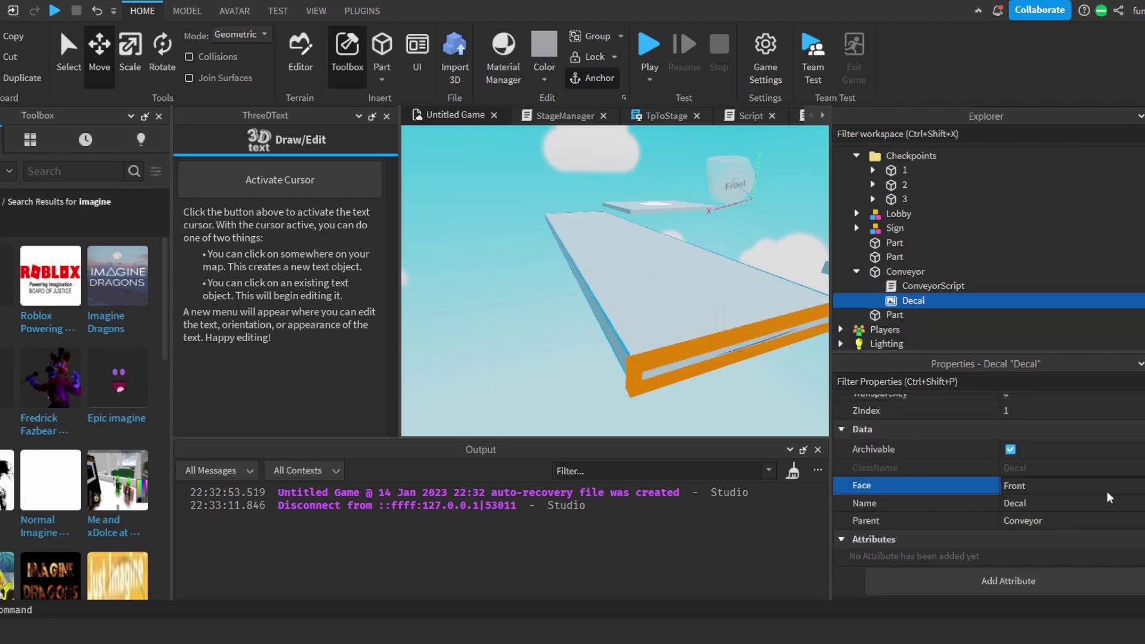
{"action": "left_click", "coordinate": [732, 363]}
{"action": "left_click", "coordinate": [728, 339]}
{"action": "key", "text": "d"}
{"action": "right_click_drag", "start_coordinate": [575, 324], "coordinate": [536, 272]}
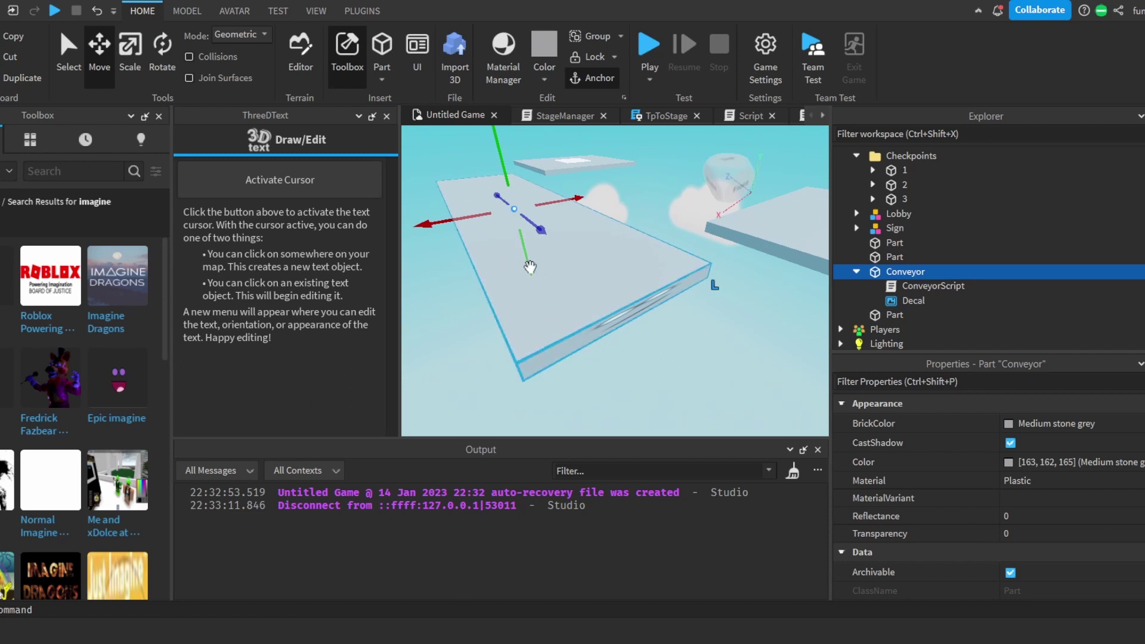
Delete the decal from Conveyor and move the part back into line between the two checkpoint platforms.
{"action": "left_click", "coordinate": [883, 303]}
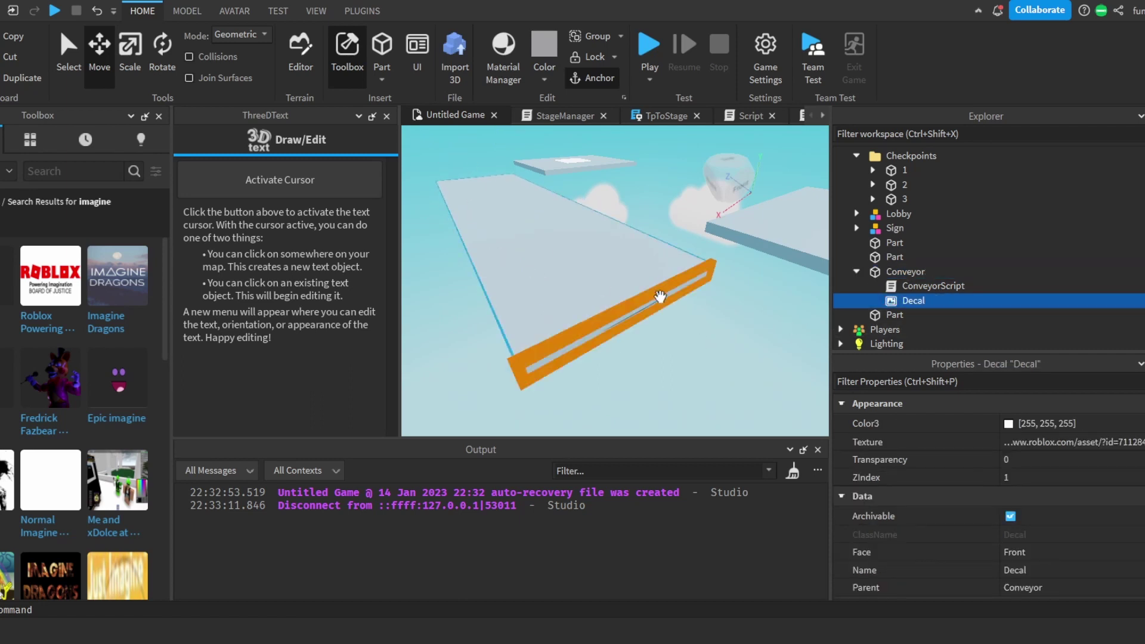
{"action": "key", "text": "Delete"}
{"action": "left_click", "coordinate": [627, 302]}
{"action": "left_click_drag", "start_coordinate": [460, 210], "coordinate": [630, 205]}
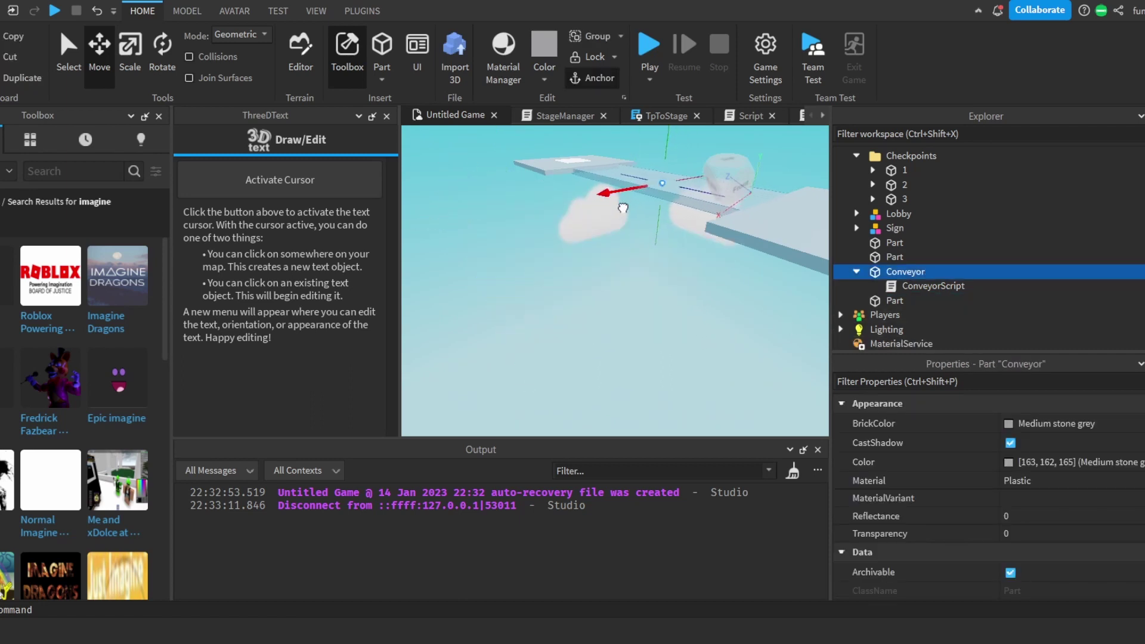
Playtest the game again, walking the character past the stage 2 checkpoint onto the conveyor to check its movement.
{"action": "left_click", "coordinate": [643, 44]}
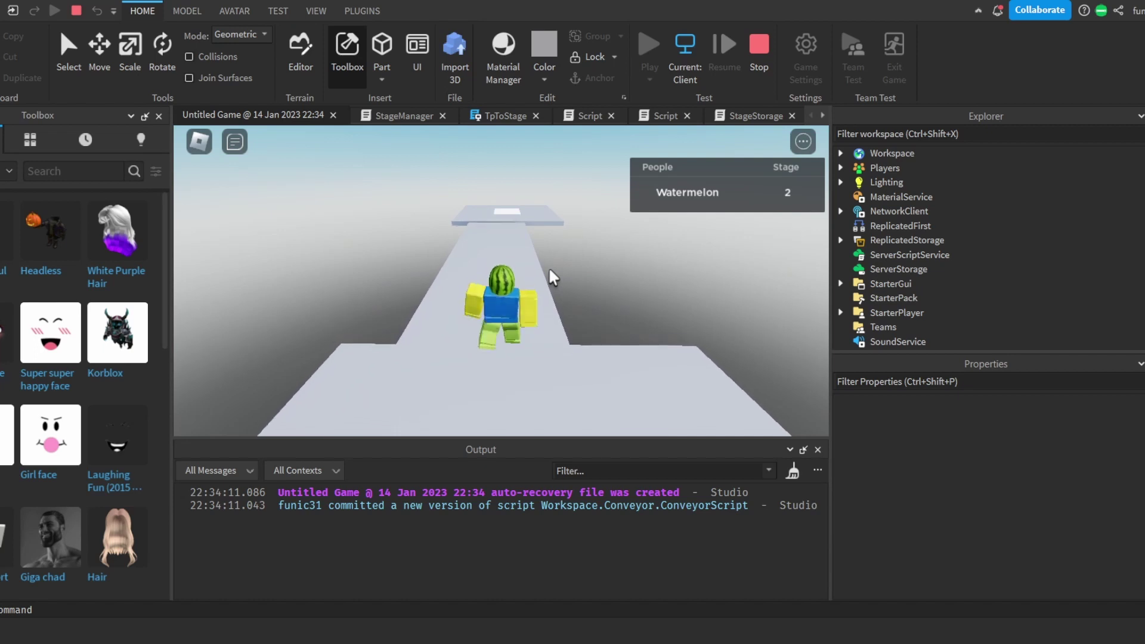
{"action": "right_click_drag", "start_coordinate": [550, 270], "coordinate": [550, 270]}
{"action": "key", "text": "d"}
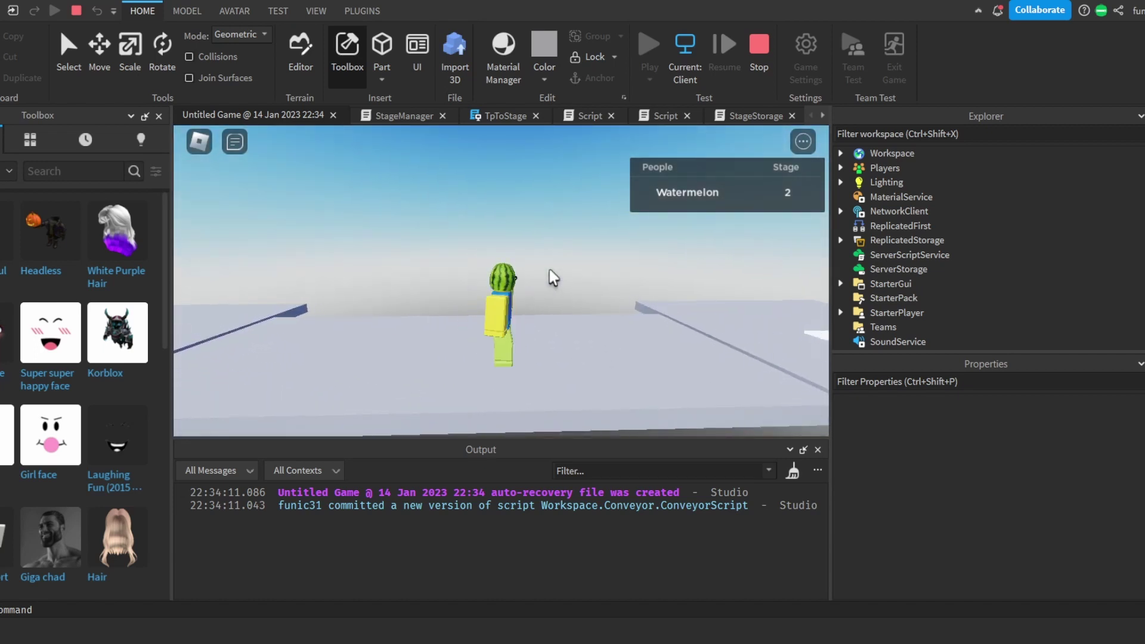
{"action": "key", "text": "d"}
{"action": "key", "text": "w"}
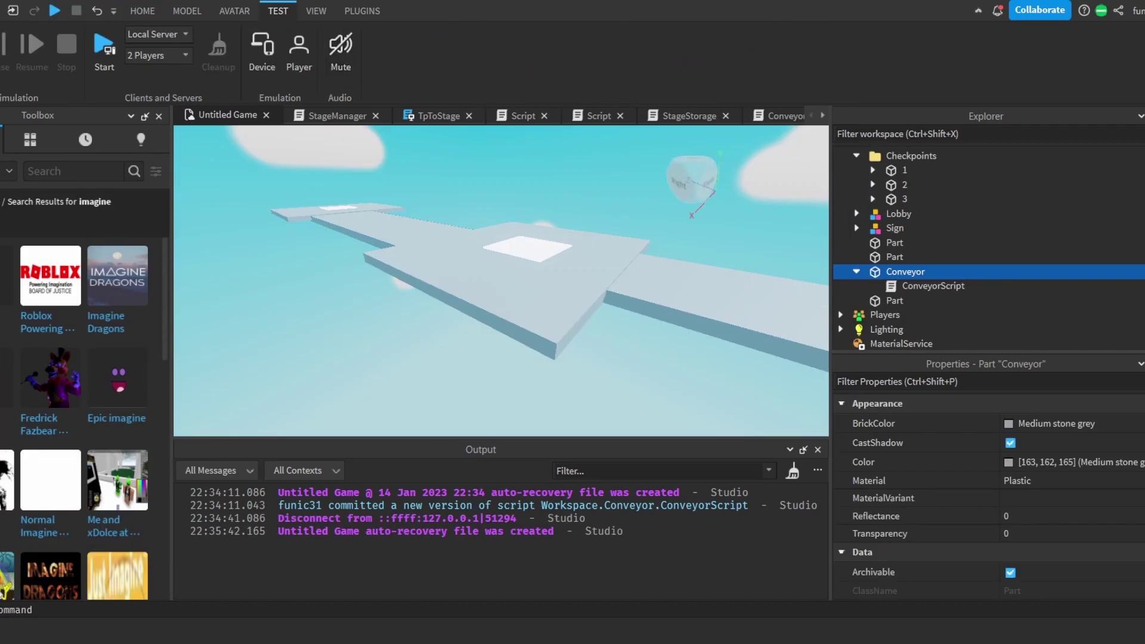
Shift the Conveyor part slightly sideways to line it up with the checkpoint platforms at its ends.
{"action": "right_click_drag", "start_coordinate": [509, 279], "coordinate": [386, 179]}
{"action": "left_click", "coordinate": [509, 279]}
{"action": "left_click", "coordinate": [457, 234]}
{"action": "left_click", "coordinate": [135, 10]}
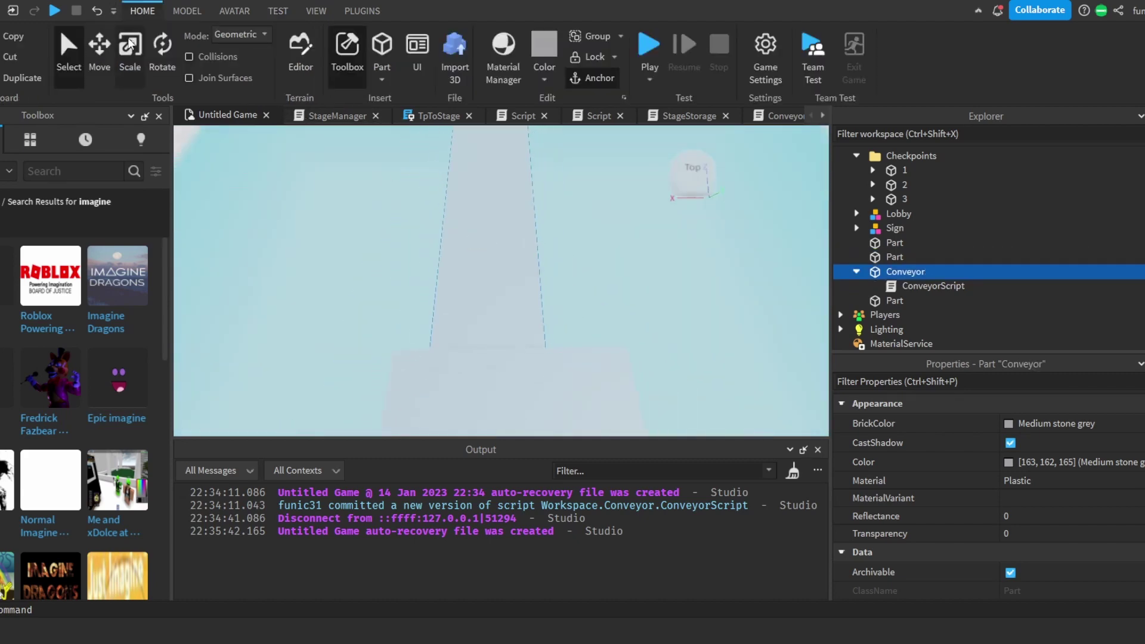
{"action": "left_click", "coordinate": [107, 49]}
{"action": "right_click_drag", "start_coordinate": [484, 266], "coordinate": [484, 251]}
{"action": "left_click_drag", "start_coordinate": [549, 338], "coordinate": [568, 343]}
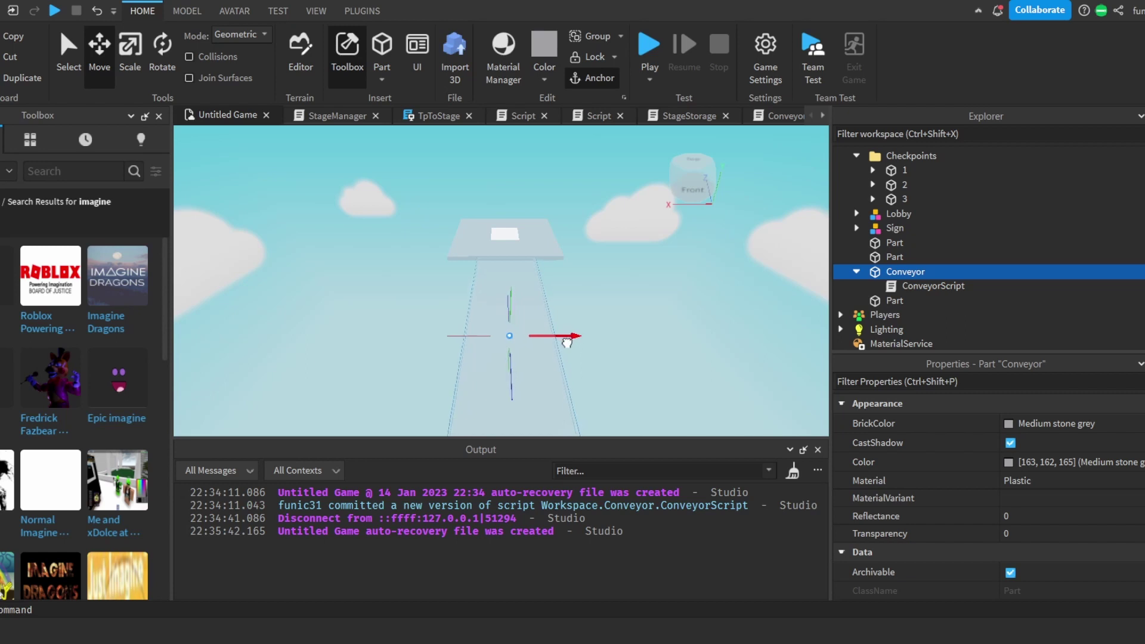
{"action": "right_click_drag", "start_coordinate": [575, 319], "coordinate": [577, 247]}
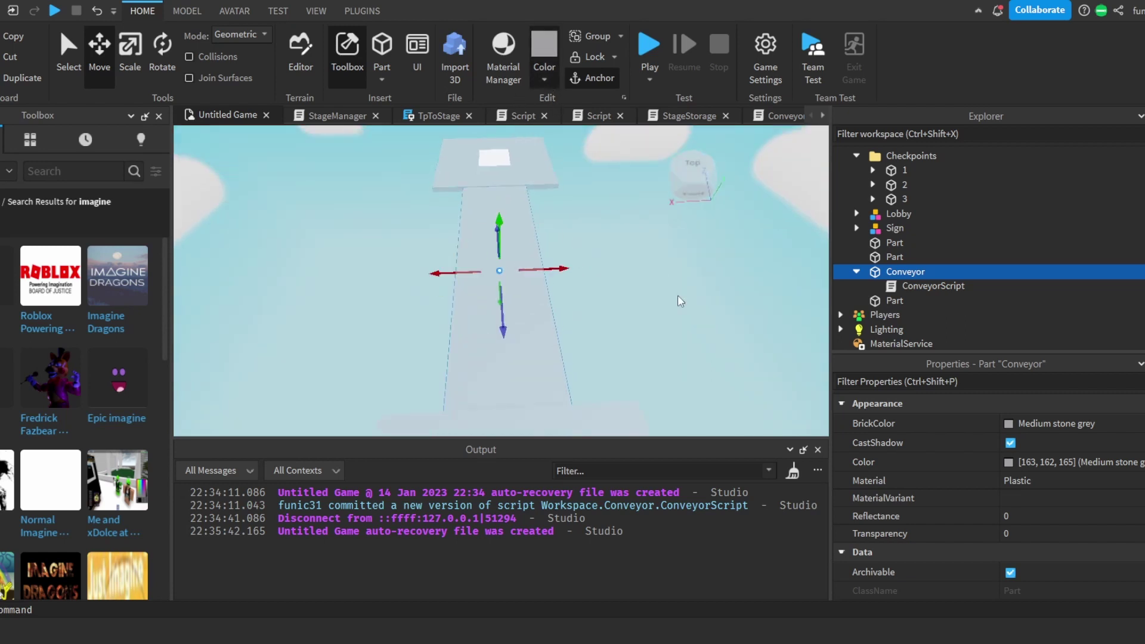
Color the Conveyor part Smoky grey and place the Beam from the "conveyor texture" toolbox search inside it.
{"action": "left_click", "coordinate": [733, 369]}
{"action": "left_click", "coordinate": [715, 366]}
{"action": "left_click", "coordinate": [537, 310]}
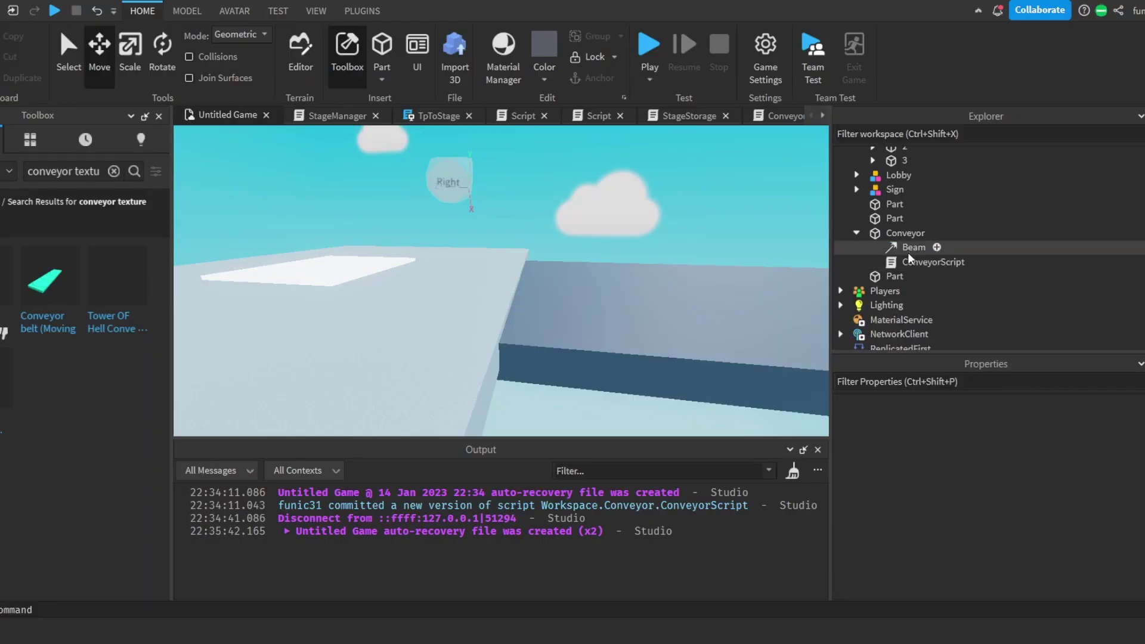
{"action": "left_click", "coordinate": [908, 250]}
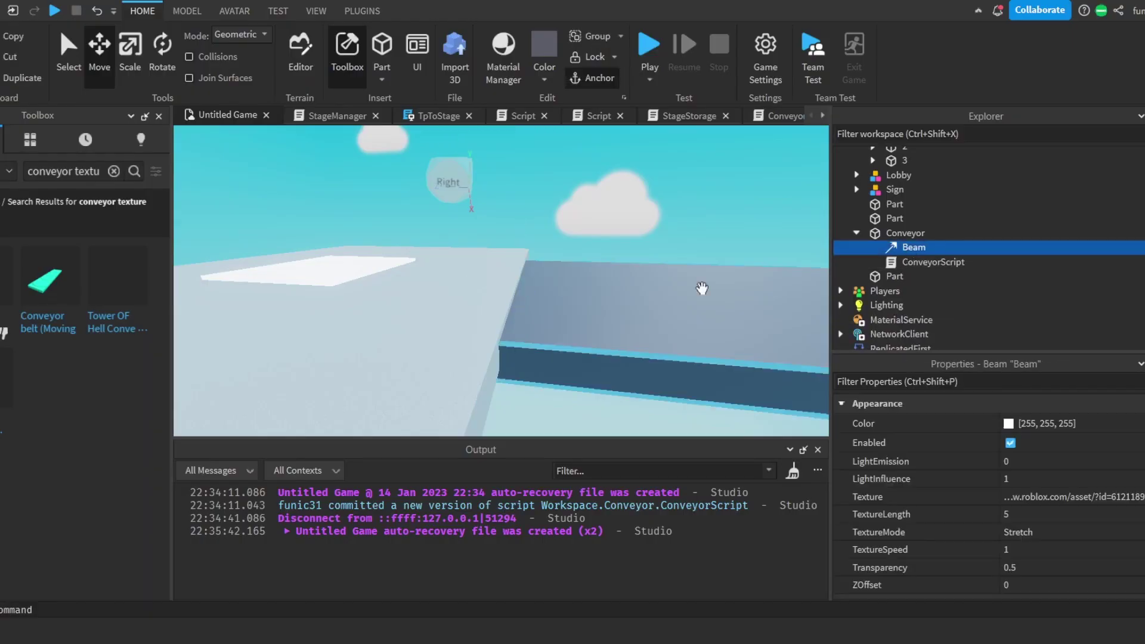
{"action": "right_click_drag", "start_coordinate": [703, 289], "coordinate": [623, 283]}
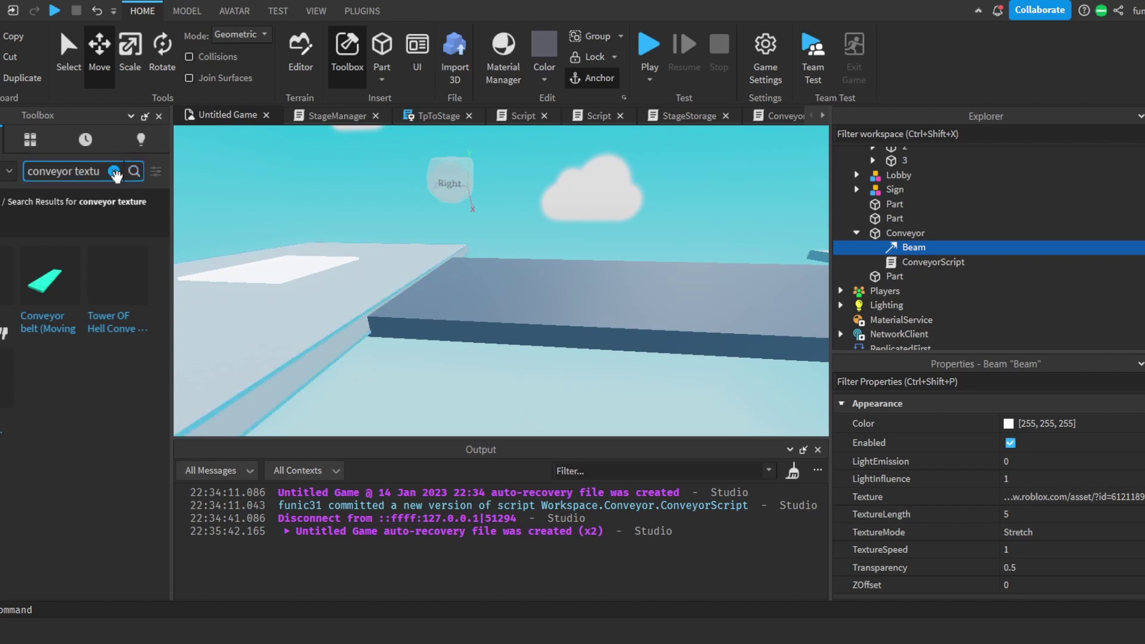
{"action": "left_click", "coordinate": [113, 172]}
Add an attachment to the Conveyor part and rename it Attachment0.
{"action": "left_click", "coordinate": [919, 233]}
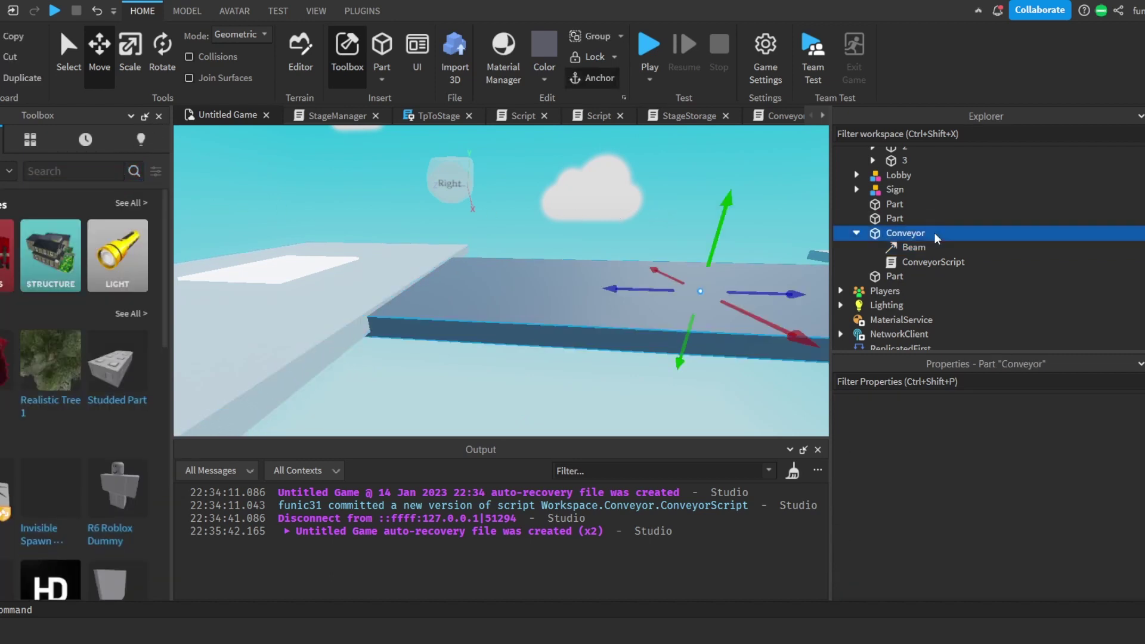
{"action": "left_click", "coordinate": [872, 283]}
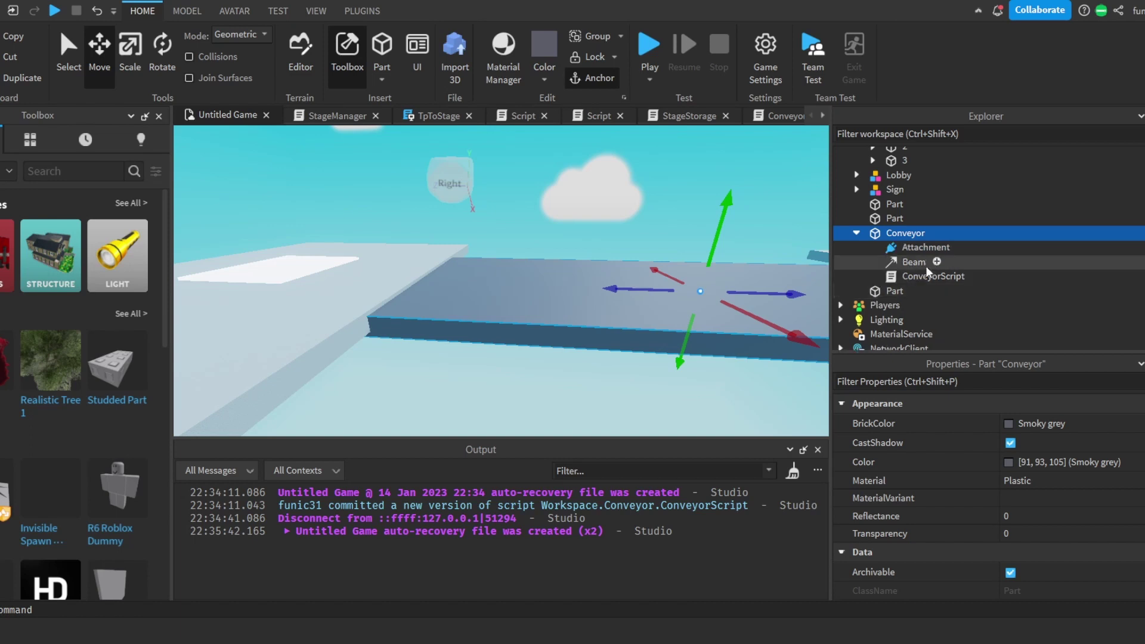
{"action": "left_click", "coordinate": [933, 246]}
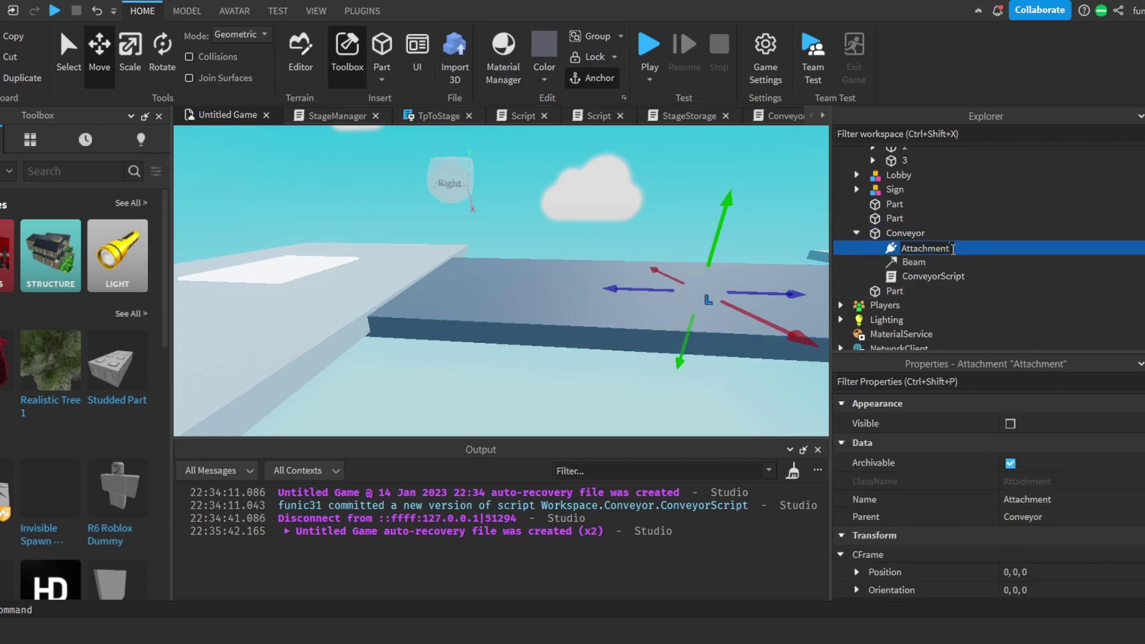
Move Attachment0 onto the Conveyor's top surface at its end beside the checkpoint platform, at about 0, 0.49, 16.4.
{"action": "left_click_drag", "start_coordinate": [644, 292], "coordinate": [630, 295]}
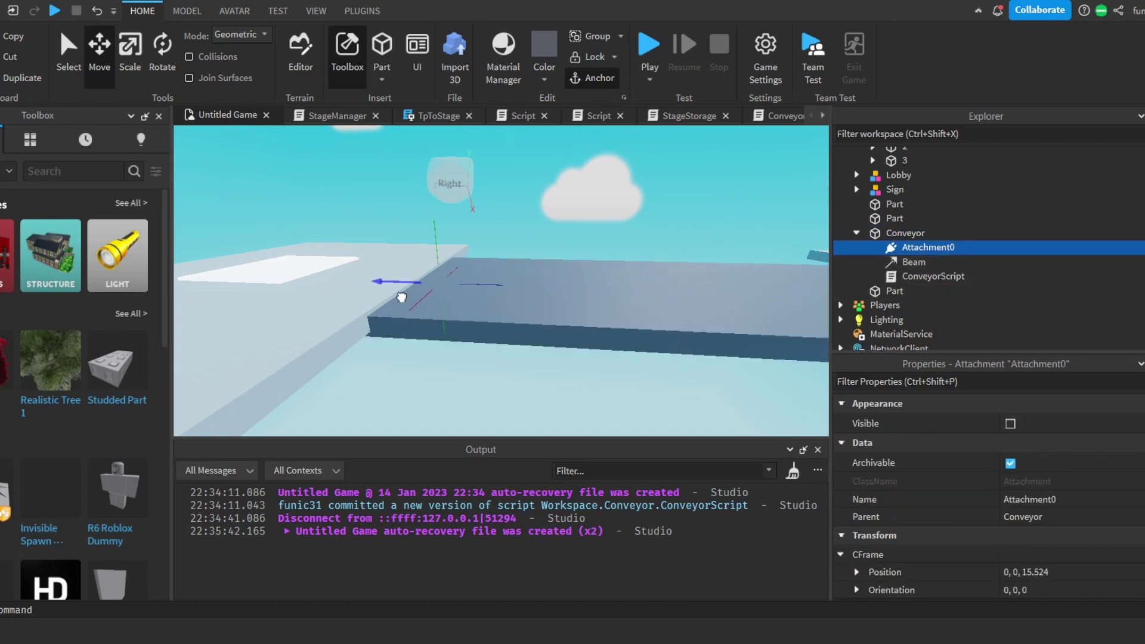
{"action": "left_click_drag", "start_coordinate": [402, 297], "coordinate": [387, 298]}
{"action": "scroll", "coordinate": [384, 303], "scroll_direction": "up", "scroll_amount": 3}
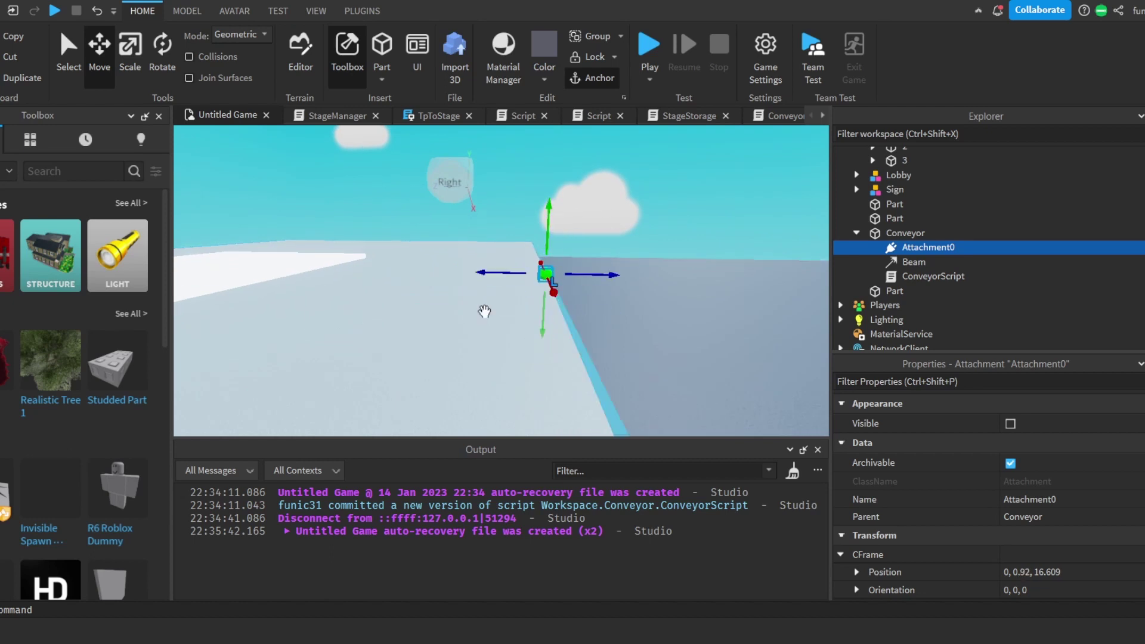
{"action": "left_click", "coordinate": [580, 280]}
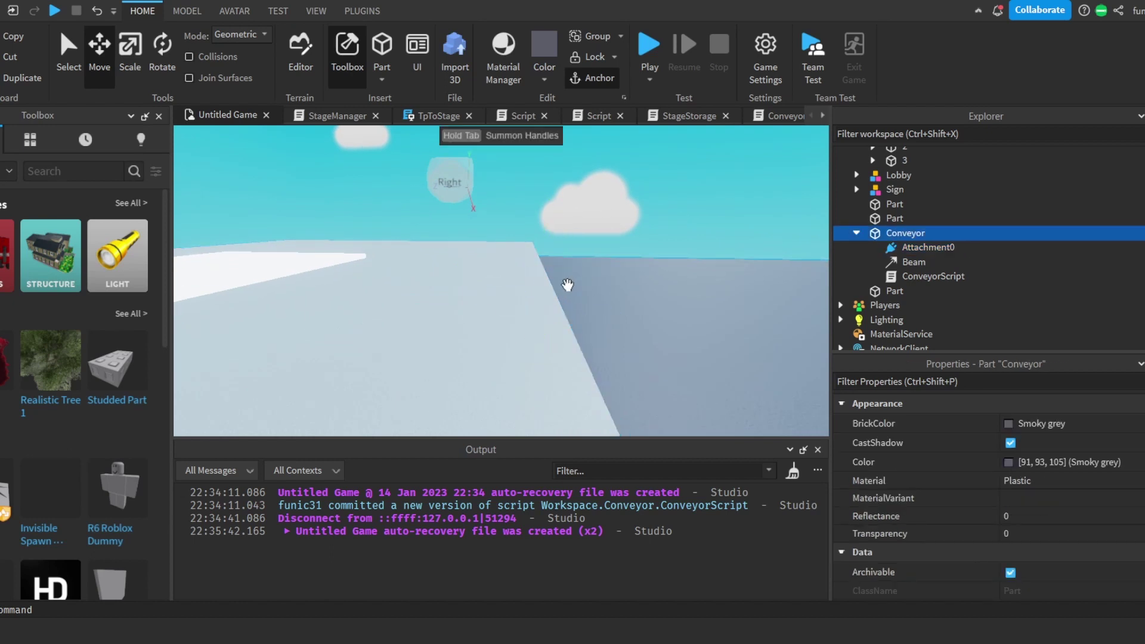
{"action": "left_click", "coordinate": [953, 250]}
{"action": "right_click_drag", "start_coordinate": [655, 246], "coordinate": [655, 261]}
{"action": "key", "text": "d"}
{"action": "left_click", "coordinate": [465, 270]}
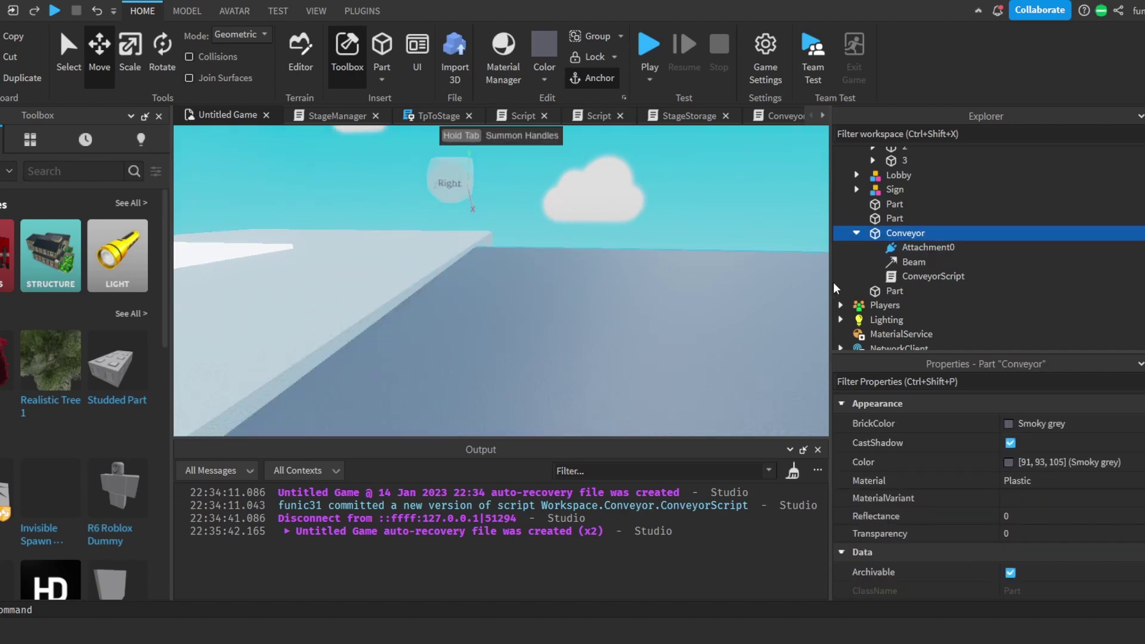
{"action": "left_click", "coordinate": [929, 247]}
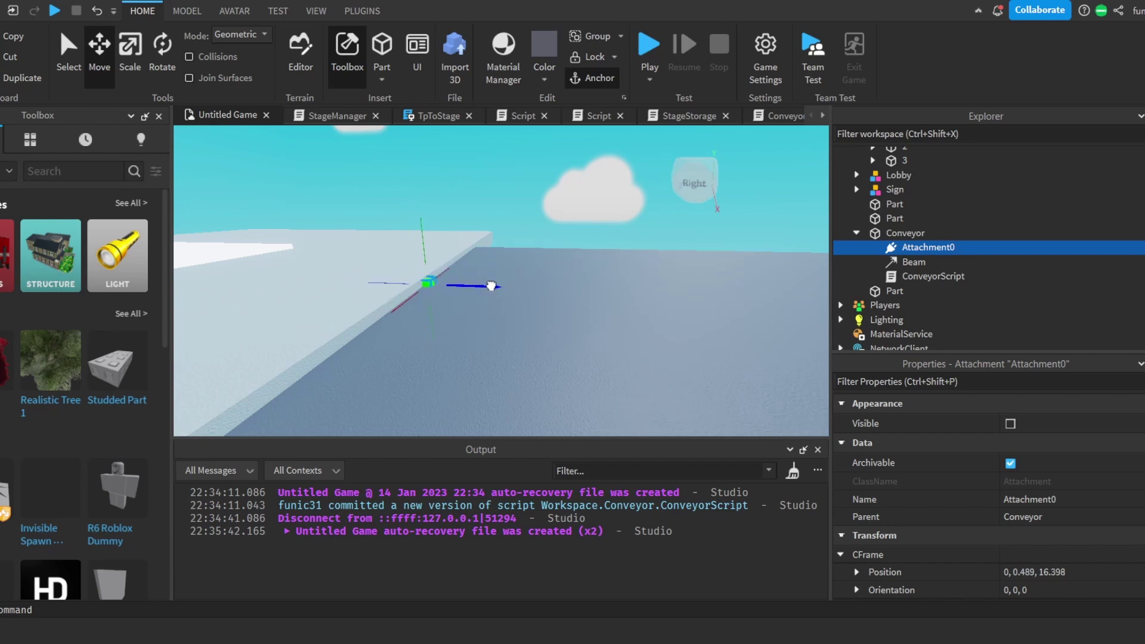
{"action": "right_click_drag", "start_coordinate": [490, 287], "coordinate": [491, 286]}
Duplicate Attachment0, move the copy to the Conveyor's opposite end at about 0, 0.49, -17.4, and rename it Attachment1.
{"action": "key", "text": "ctrl+d"}
{"action": "left_click_drag", "start_coordinate": [445, 241], "coordinate": [506, 205]}
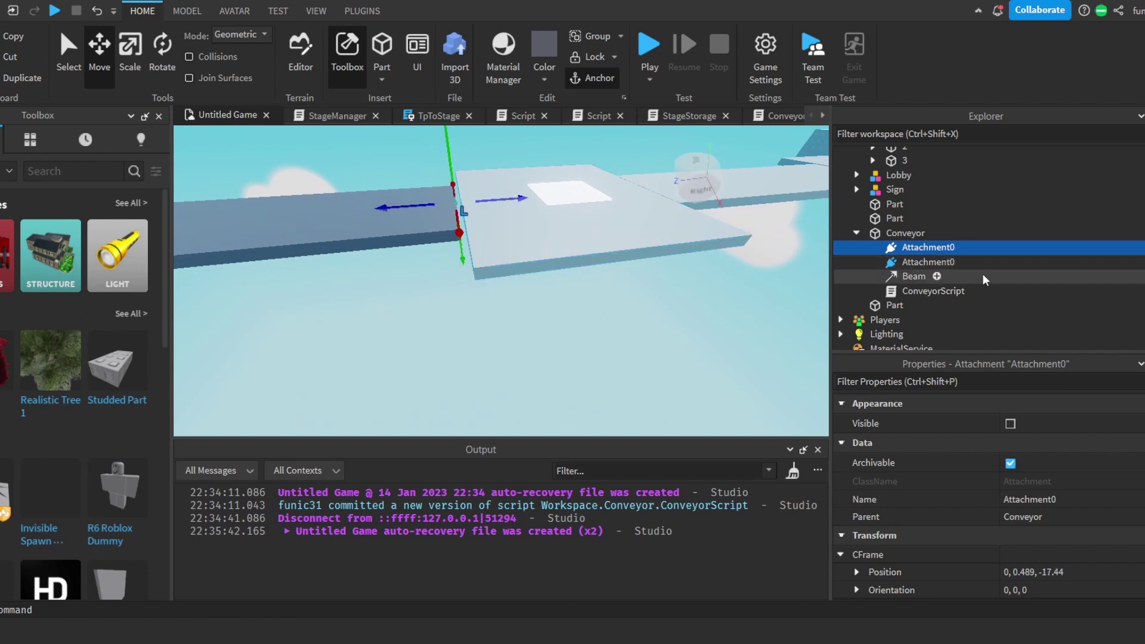
{"action": "double_click", "coordinate": [974, 248]}
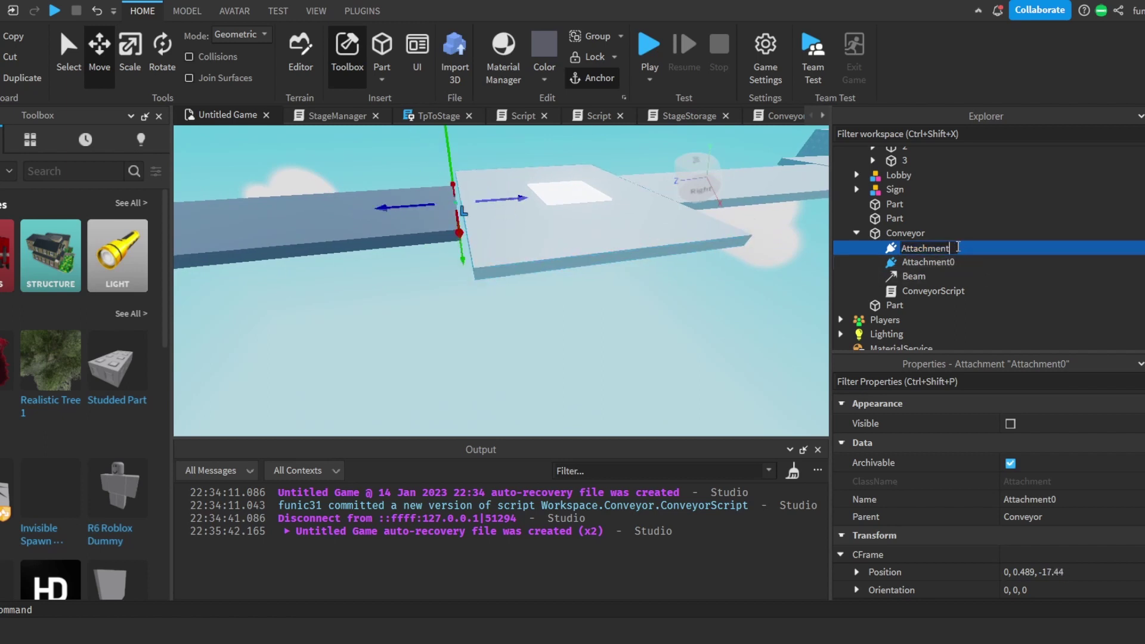
{"action": "type", "text": "1"}
Assign Attachment0 and Attachment1 in the Conveyor to the Beam's matching attachment properties.
{"action": "left_click", "coordinate": [913, 276]}
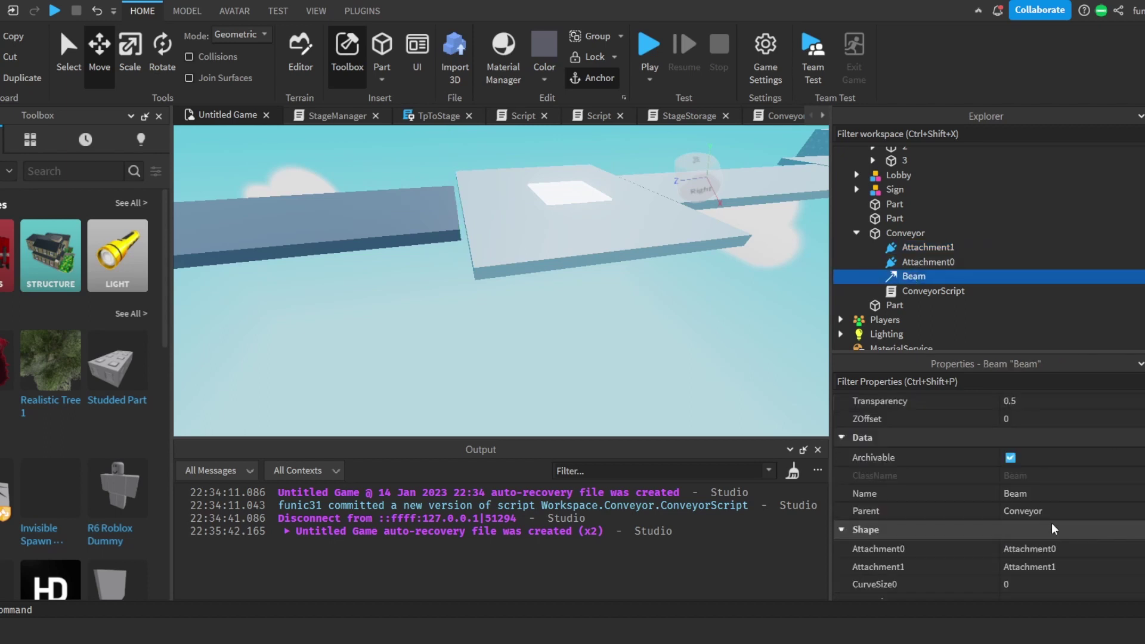
{"action": "left_click", "coordinate": [1122, 547]}
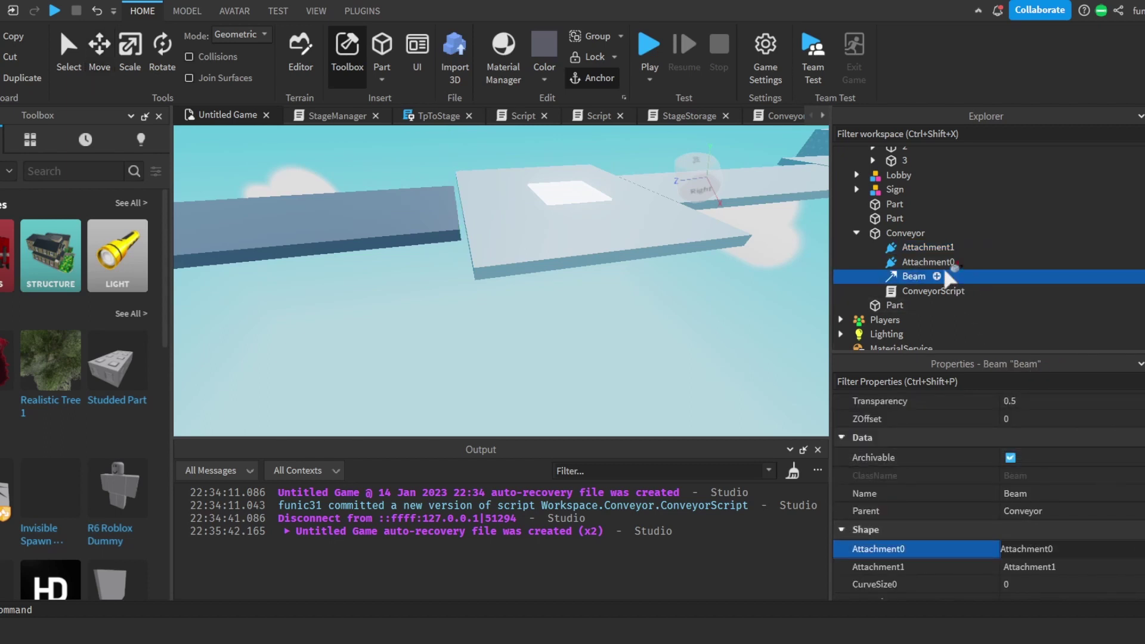
{"action": "left_click", "coordinate": [1040, 564]}
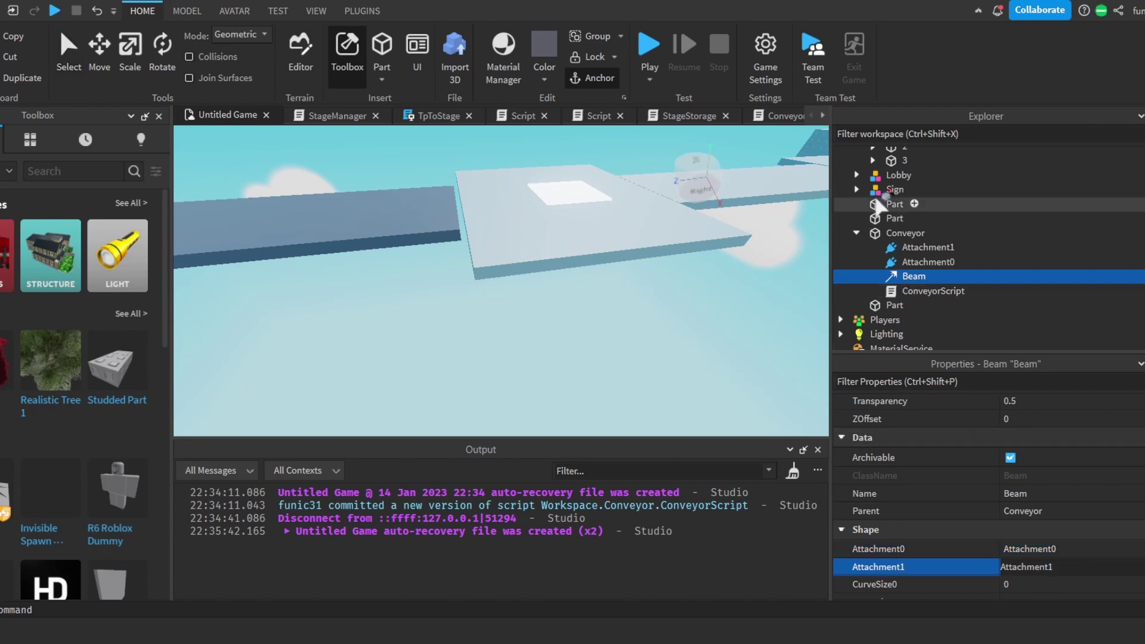
{"action": "left_click", "coordinate": [913, 248]}
Set Attachment0's orientation to 0, 0, 90.
{"action": "right_click_drag", "start_coordinate": [666, 303], "coordinate": [666, 302]}
{"action": "key", "text": "w"}
{"action": "key", "text": "w"}
{"action": "key", "text": "a"}
{"action": "left_click", "coordinate": [918, 261]}
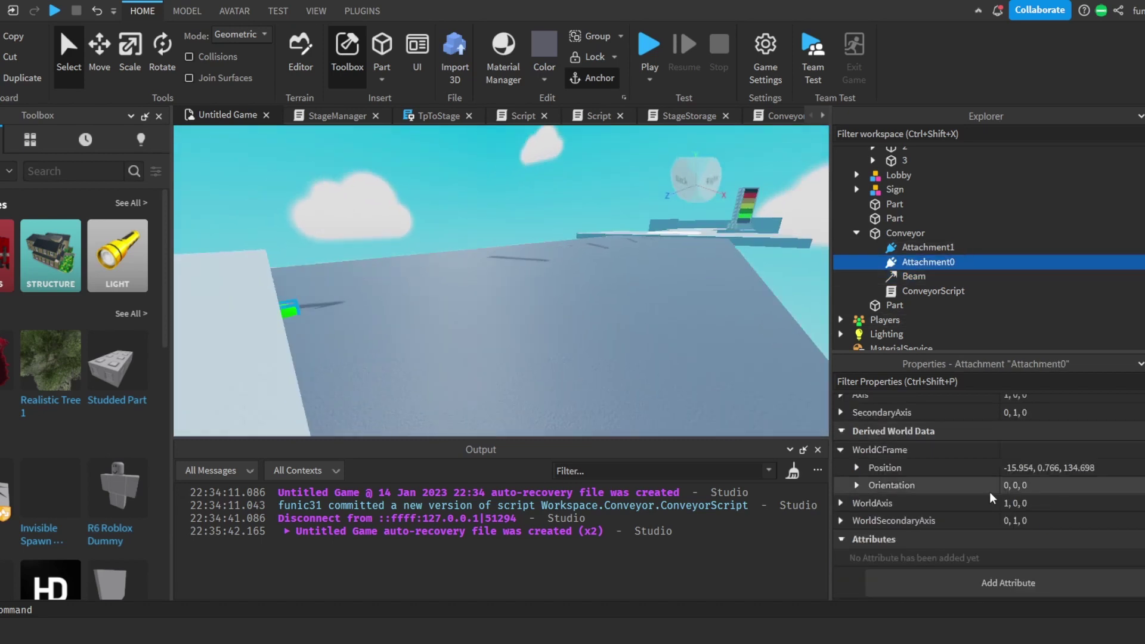
{"action": "scroll", "coordinate": [1021, 519], "scroll_direction": "up", "scroll_amount": 5}
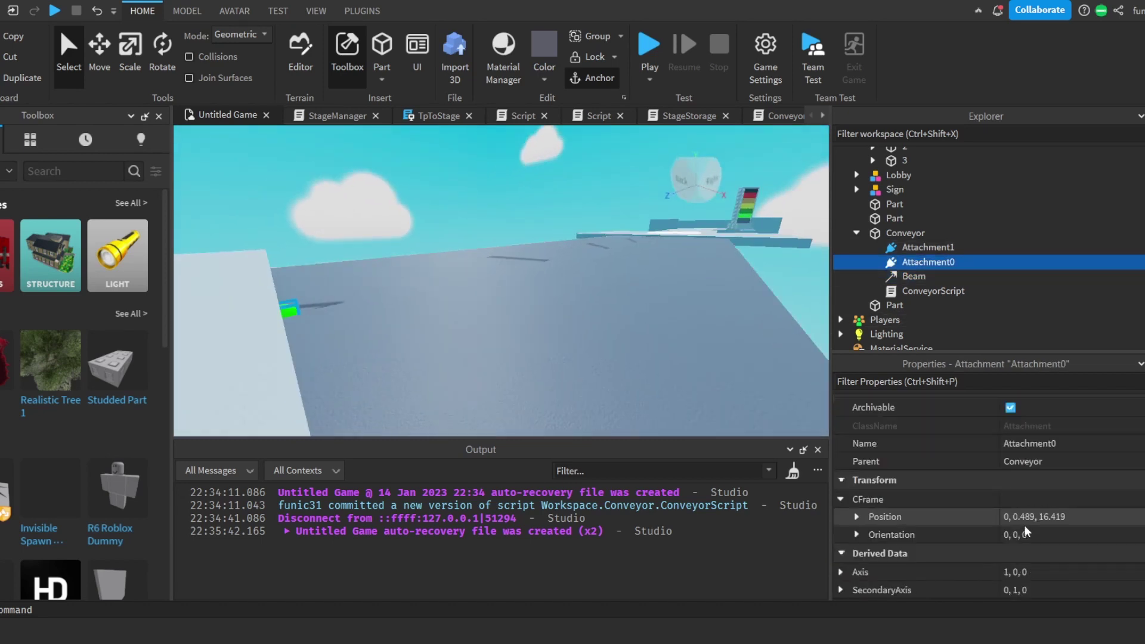
{"action": "left_click", "coordinate": [1029, 535]}
{"action": "key", "text": "BackSpace"}
{"action": "key", "text": "BackSpace"}
{"action": "key", "text": "BackSpace"}
{"action": "key", "text": "BackSpace"}
{"action": "key", "text": "BackSpace"}
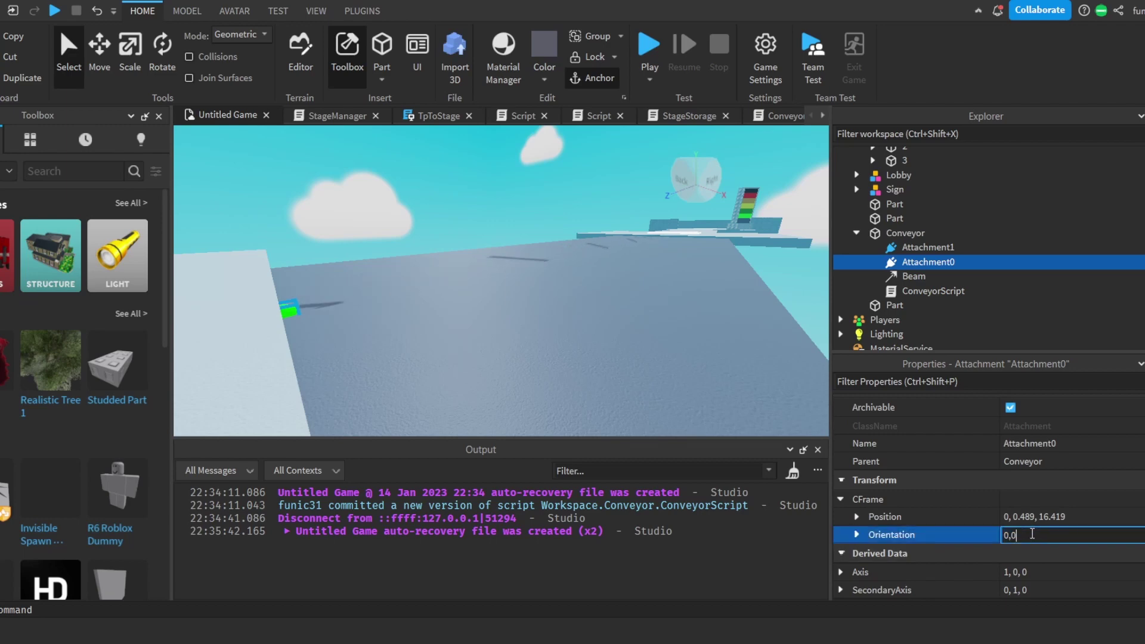
{"action": "key", "text": "Return"}
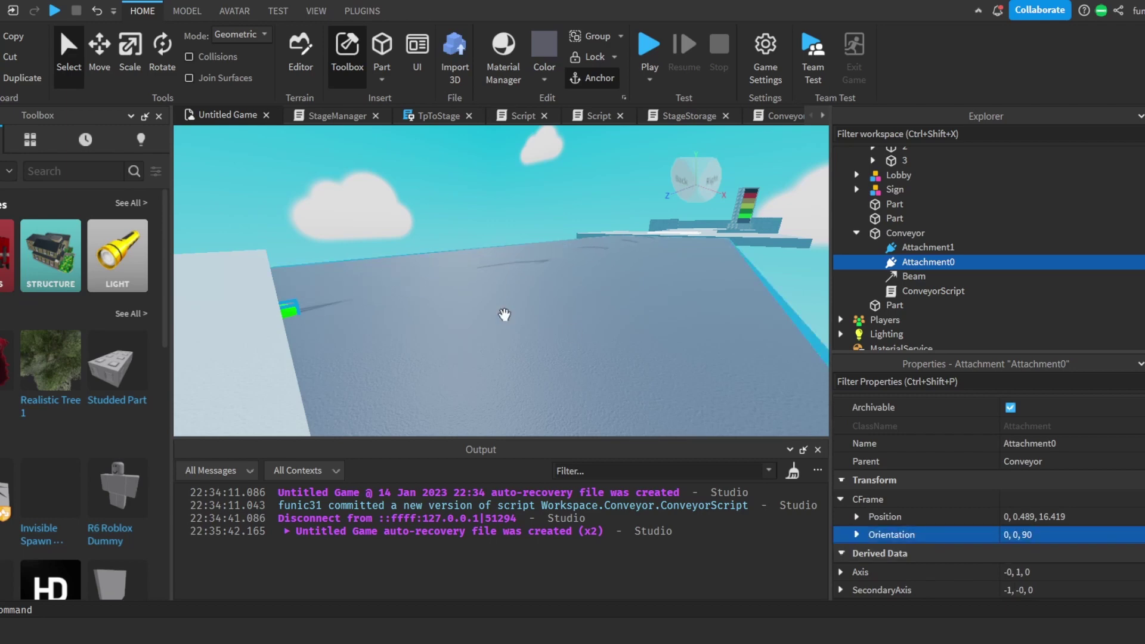
Set Attachment1's orientation to 0, 0, 90 and check the arrows along the conveyor from above.
{"action": "right_click_drag", "start_coordinate": [505, 317], "coordinate": [504, 315]}
{"action": "left_click", "coordinate": [928, 246]}
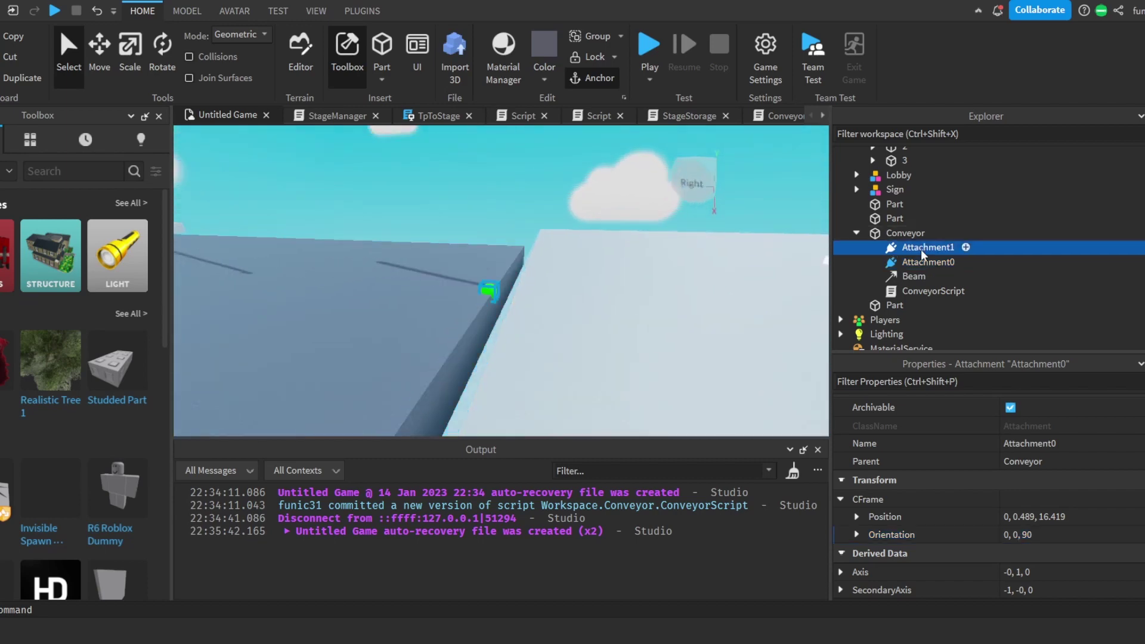
{"action": "left_click", "coordinate": [1013, 531]}
{"action": "key", "text": "BackSpace"}
{"action": "key", "text": "BackSpace"}
{"action": "key", "text": "BackSpace"}
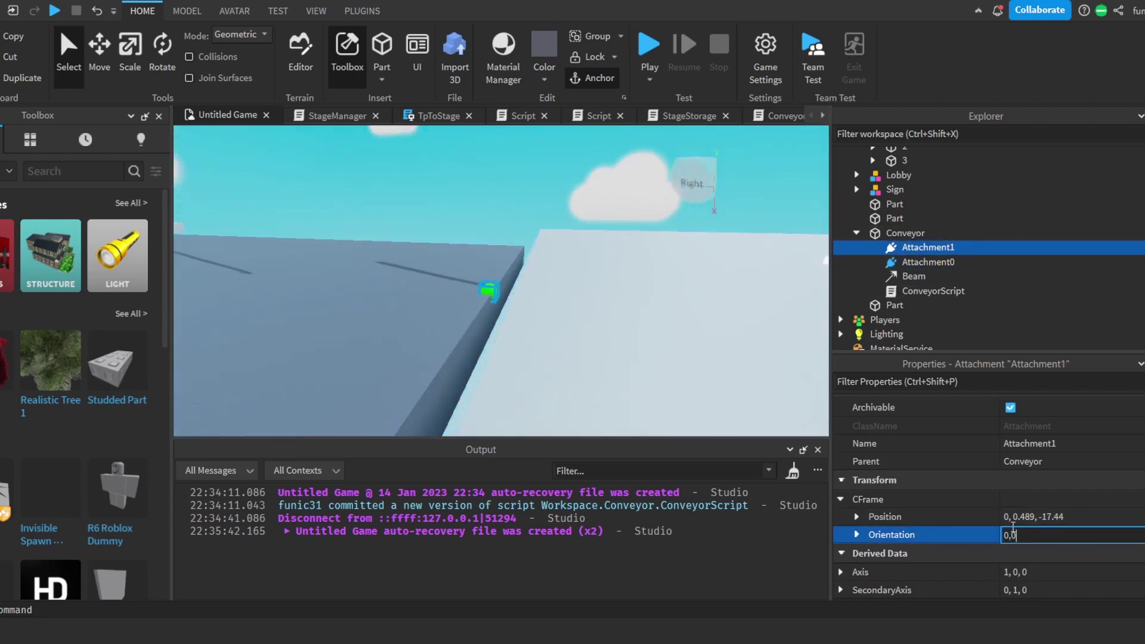
{"action": "type", "text": "90"}
{"action": "key", "text": "Return"}
{"action": "right_click_drag", "start_coordinate": [553, 330], "coordinate": [567, 281]}
{"action": "scroll", "coordinate": [588, 224], "scroll_direction": "down", "scroll_amount": 3}
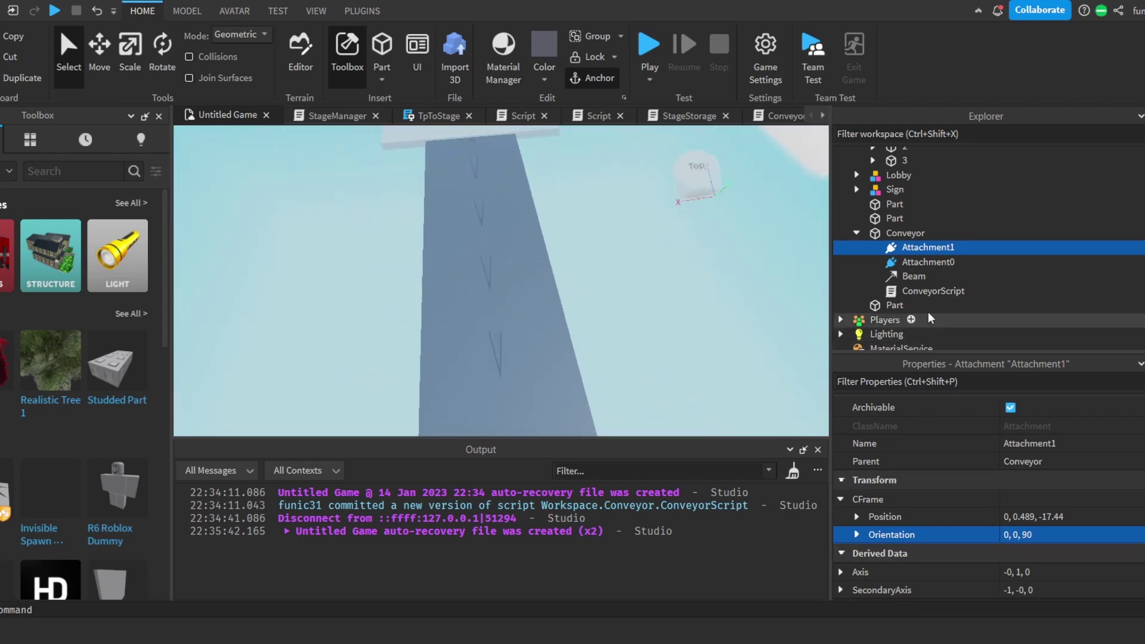
Switch the Beam's TextureMode to Wrap and set its TextureLength to 1.25.
{"action": "left_click", "coordinate": [922, 277]}
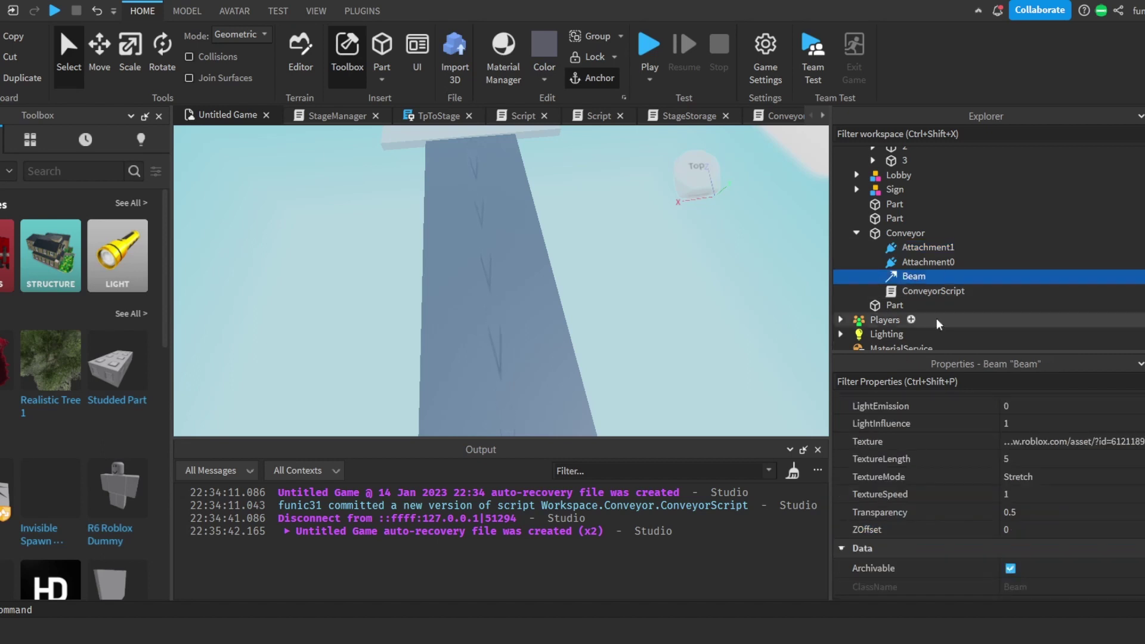
{"action": "left_click", "coordinate": [1026, 459]}
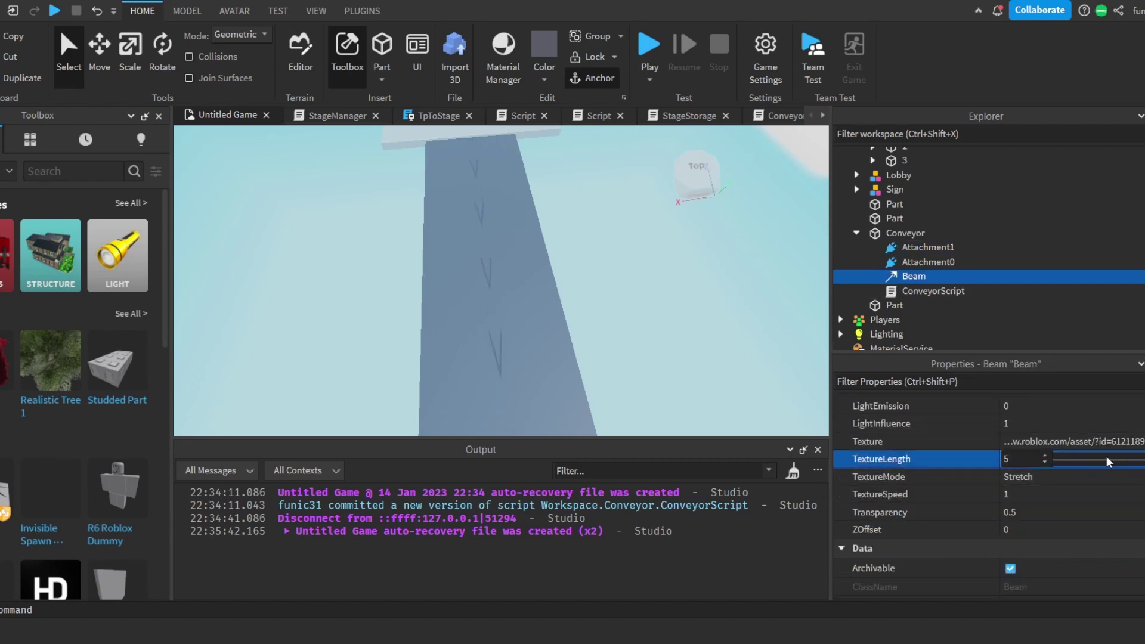
{"action": "left_click_drag", "start_coordinate": [1072, 457], "coordinate": [1142, 456]}
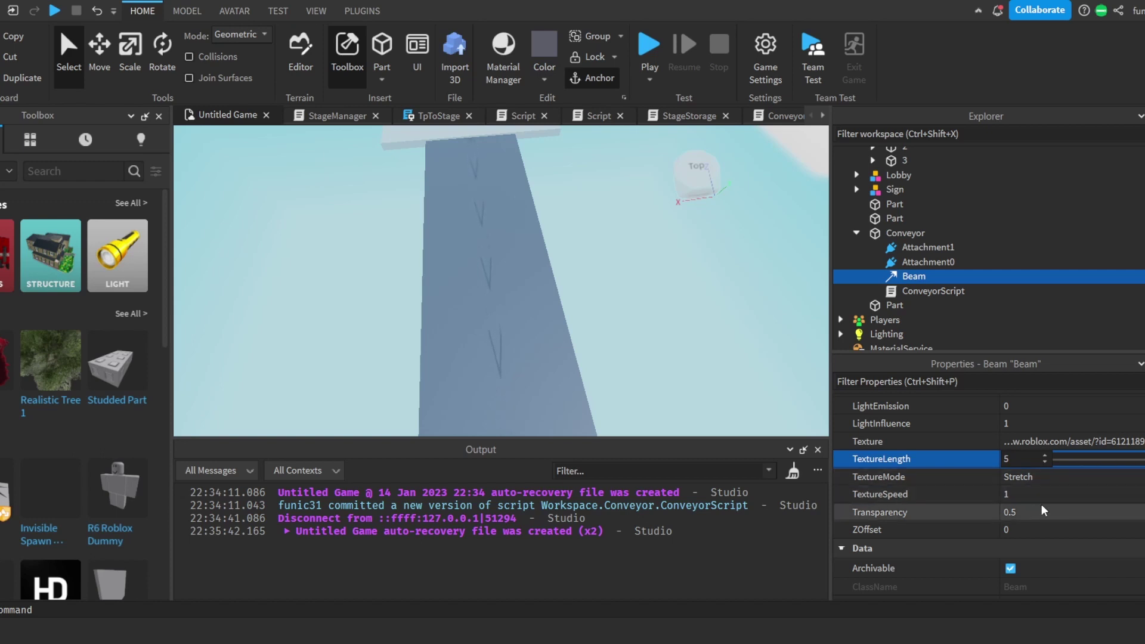
{"action": "left_click", "coordinate": [1050, 477]}
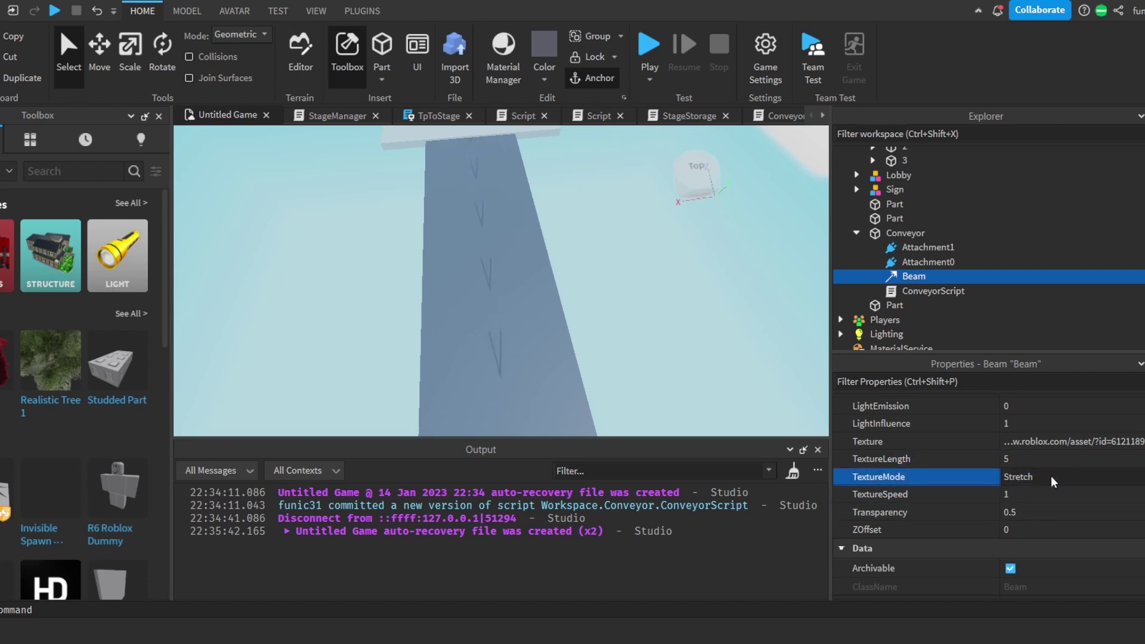
{"action": "left_click", "coordinate": [1021, 520]}
{"action": "left_click", "coordinate": [1081, 459]}
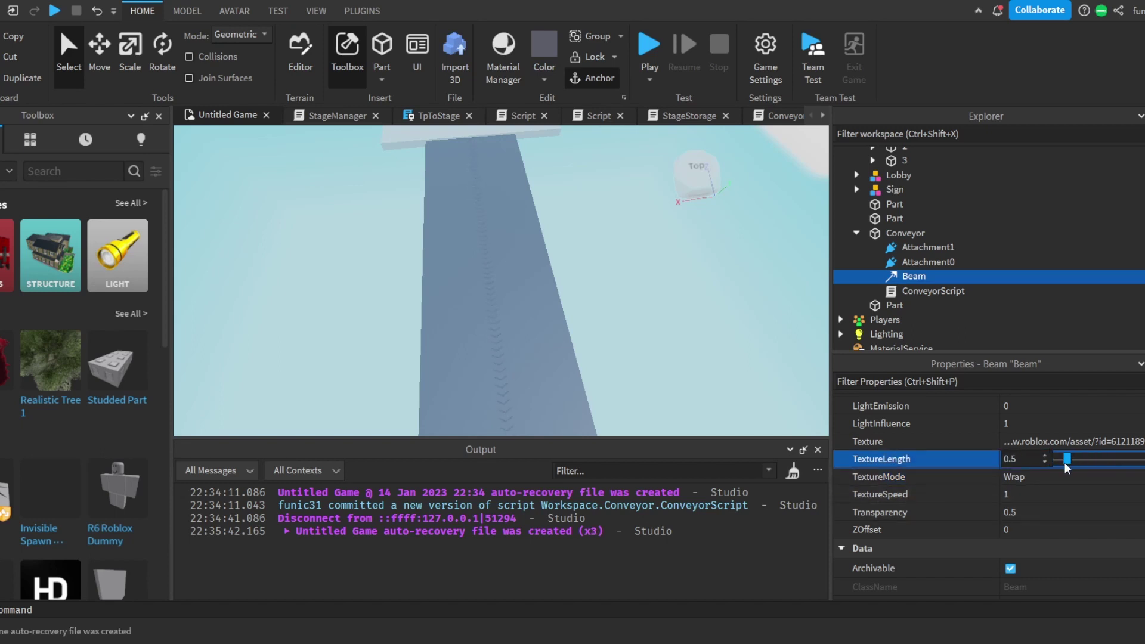
{"action": "left_click_drag", "start_coordinate": [1064, 462], "coordinate": [1082, 461]}
Set the Beam's Width0 and Width1 to 5.
{"action": "scroll", "coordinate": [940, 514], "scroll_direction": "down", "scroll_amount": 1}
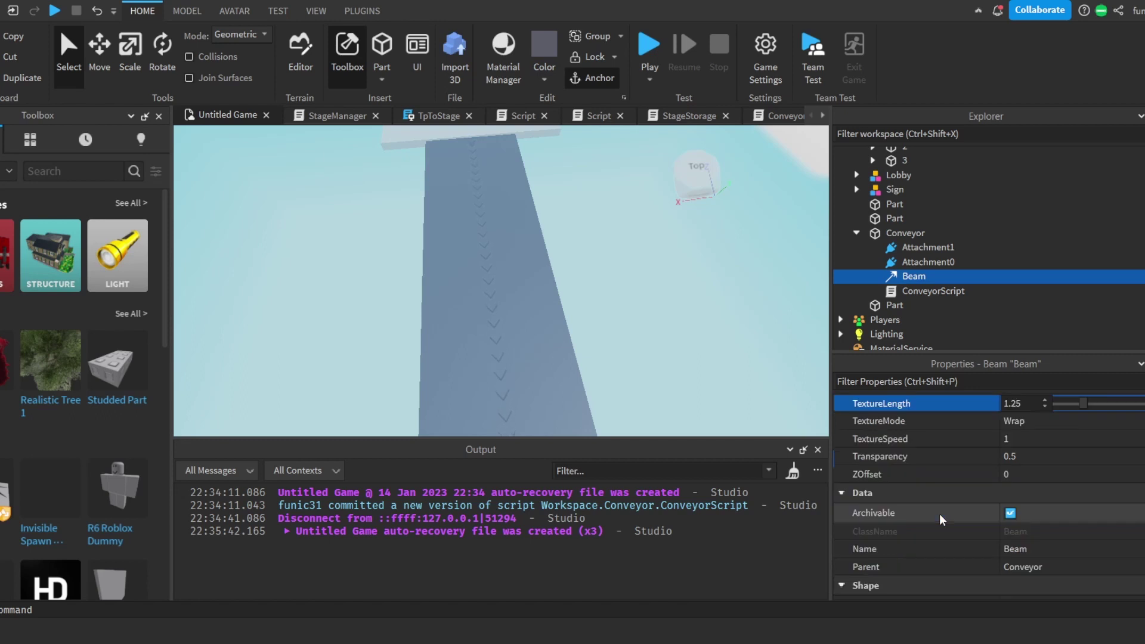
{"action": "scroll", "coordinate": [940, 513], "scroll_direction": "down", "scroll_amount": 2}
{"action": "scroll", "coordinate": [963, 519], "scroll_direction": "down", "scroll_amount": 1}
{"action": "left_click", "coordinate": [986, 542]}
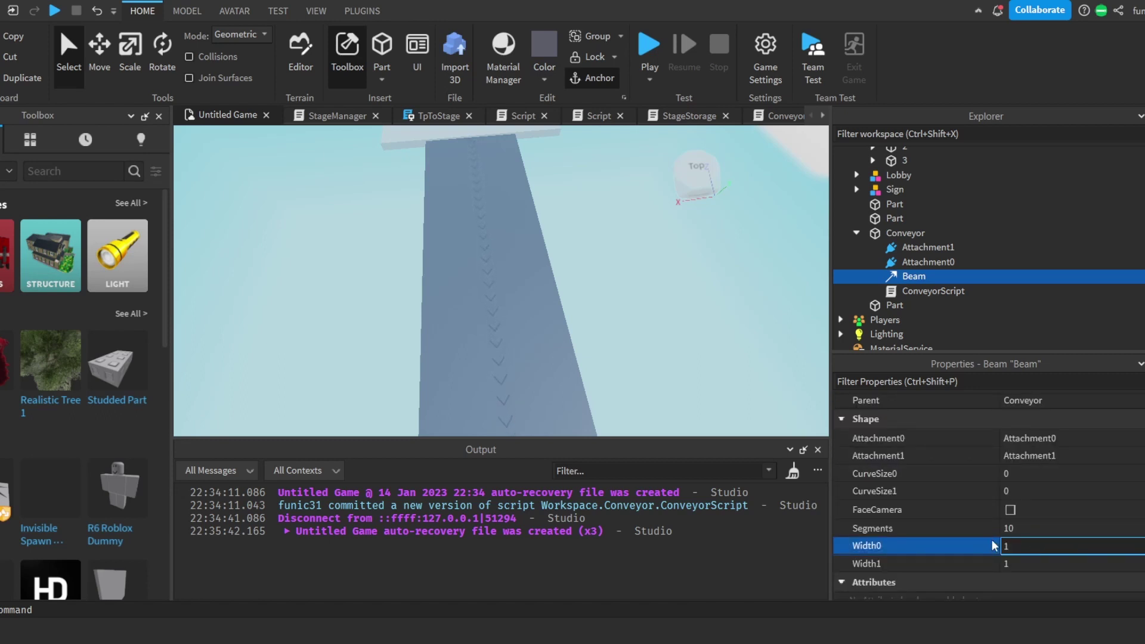
{"action": "left_click", "coordinate": [1026, 563]}
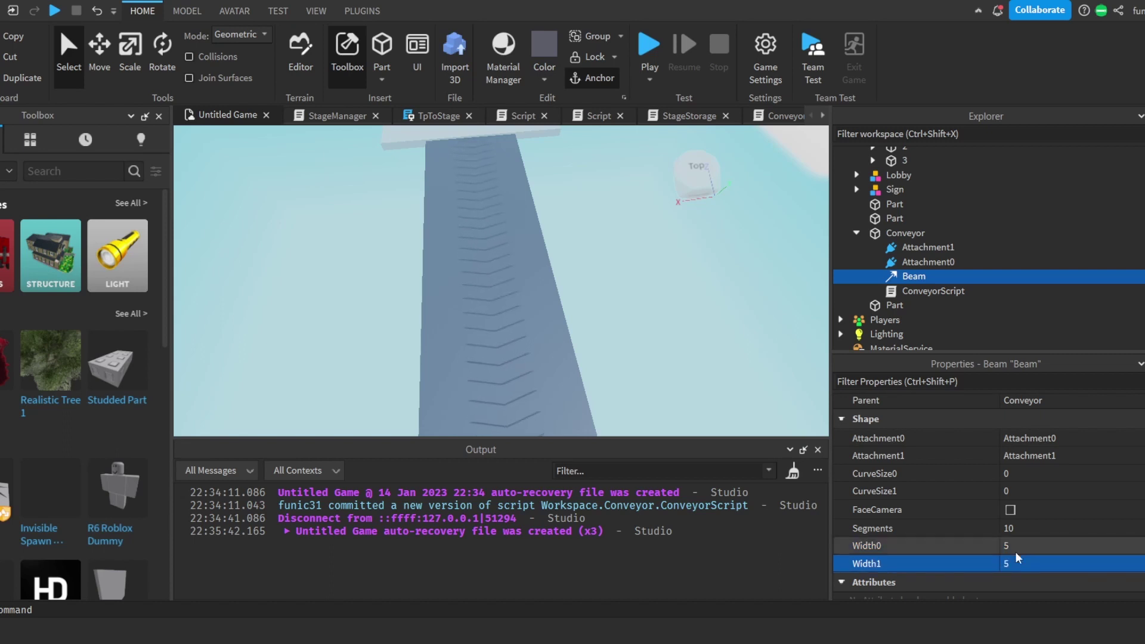
Widen the Beam by setting both Width0 and Width1 to 10.
{"action": "right_click_drag", "start_coordinate": [732, 275], "coordinate": [732, 310]}
{"action": "left_click", "coordinate": [1065, 546]}
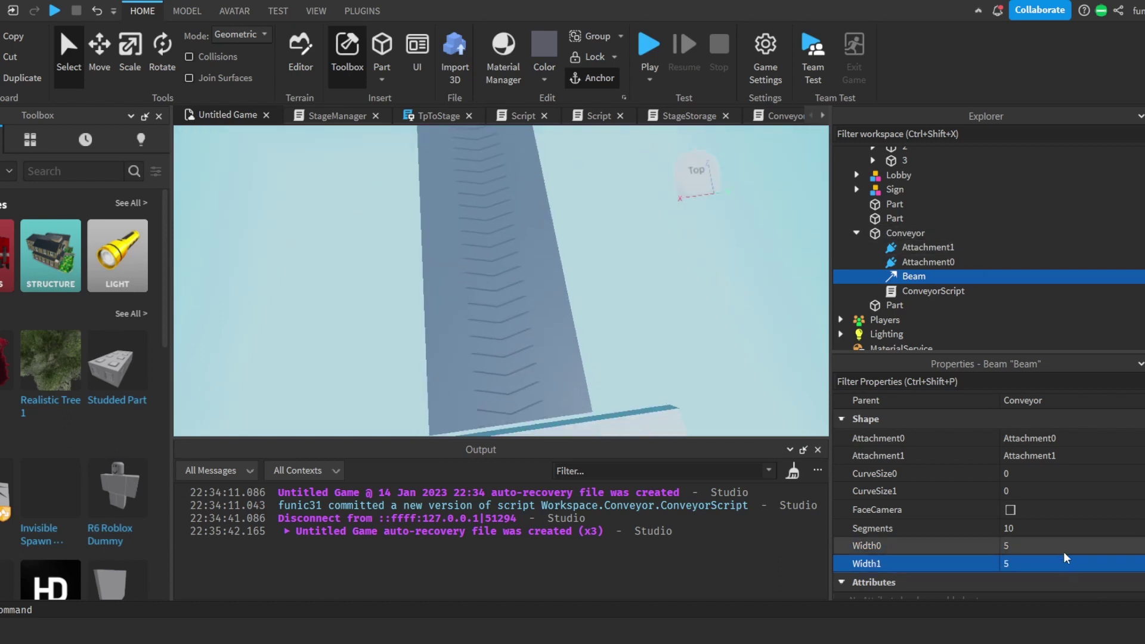
{"action": "left_click", "coordinate": [1053, 564]}
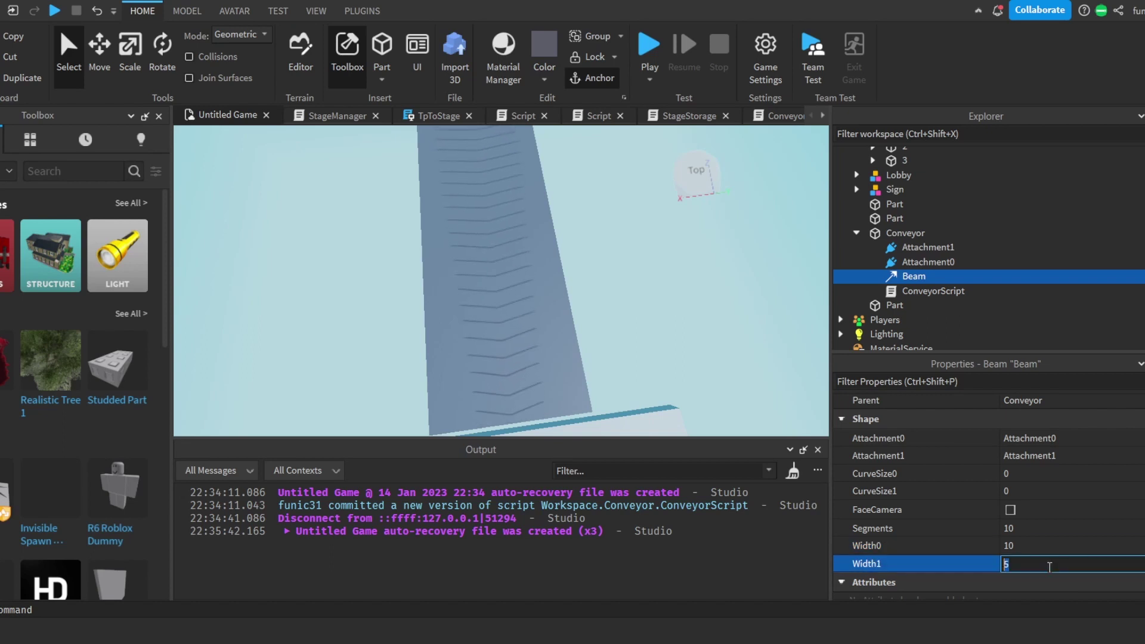
{"action": "type", "text": "10"}
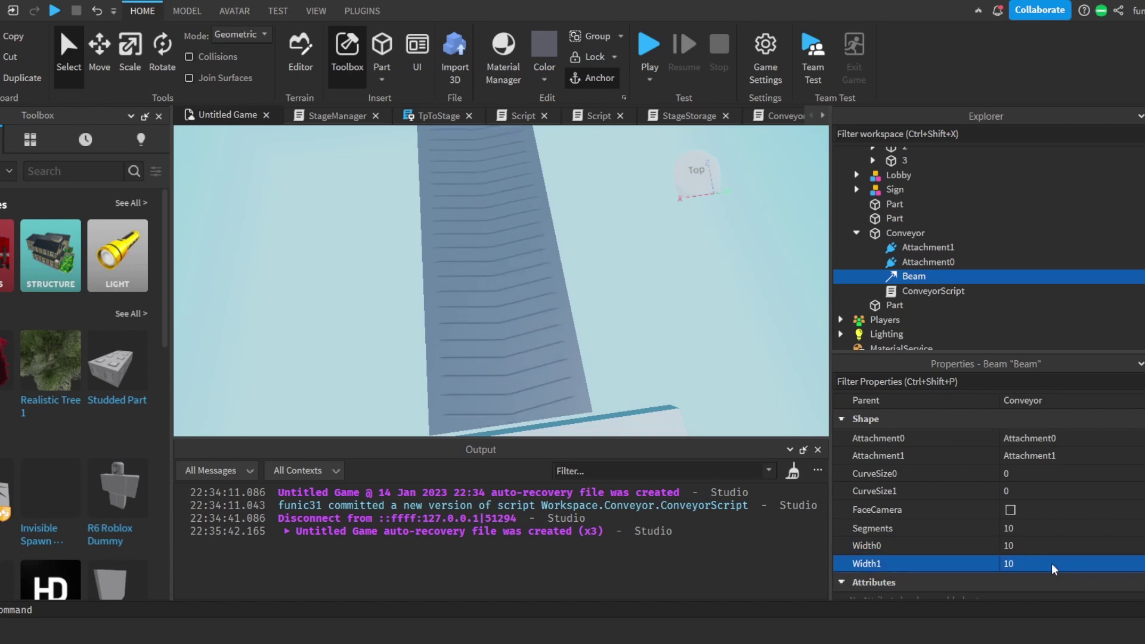
Make the Beam fully opaque by setting its Transparency to 0.
{"action": "scroll", "coordinate": [1008, 485], "scroll_direction": "up", "scroll_amount": 3}
{"action": "left_click", "coordinate": [1040, 457]}
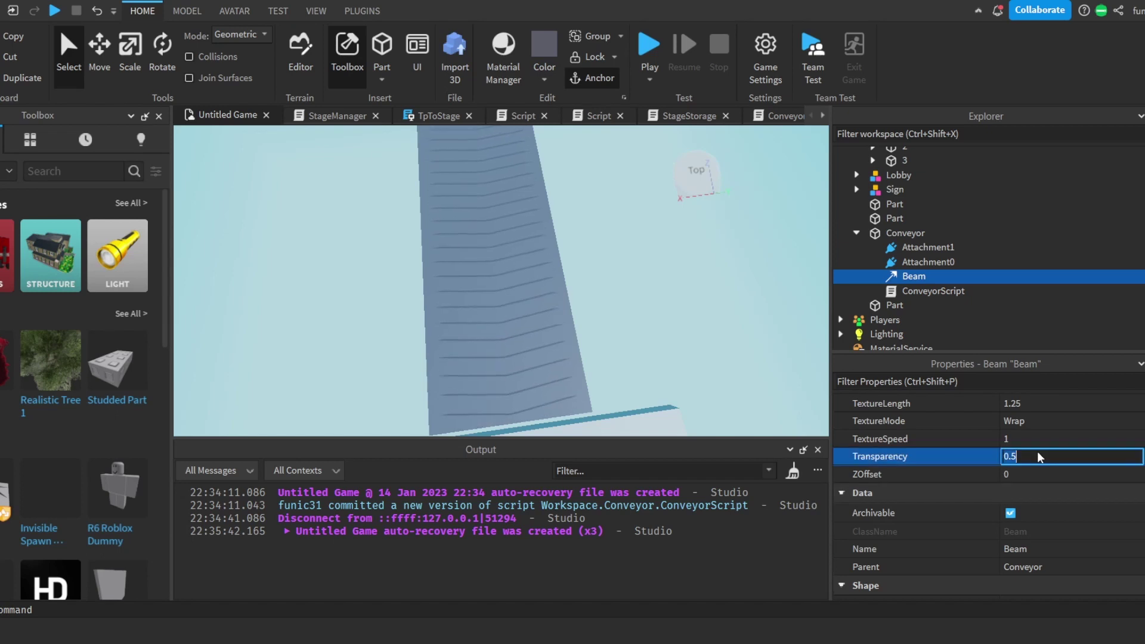
{"action": "double_click", "coordinate": [1112, 453]}
{"action": "key", "text": "BackSpace"}
{"action": "key", "text": "BackSpace"}
{"action": "key", "text": "BackSpace"}
{"action": "type", "text": "0"}
{"action": "key", "text": "Return"}
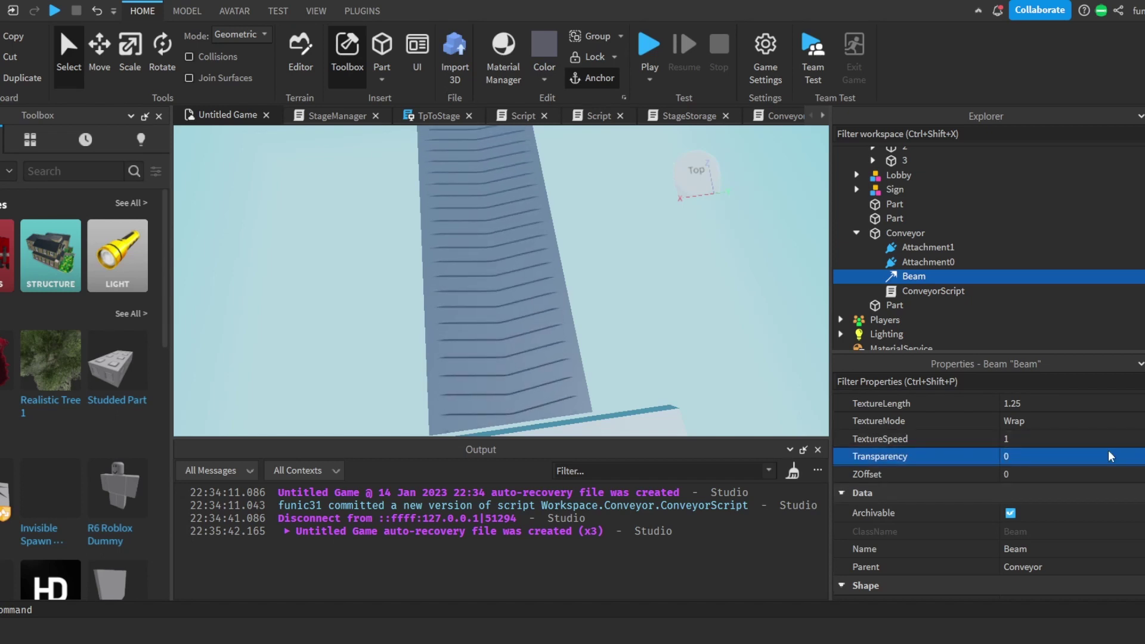
Set the Beam's TextureLength to 5 and review the arrow pattern along the conveyor.
{"action": "scroll", "coordinate": [1091, 439], "scroll_direction": "up", "scroll_amount": 1}
{"action": "left_click", "coordinate": [1065, 457]}
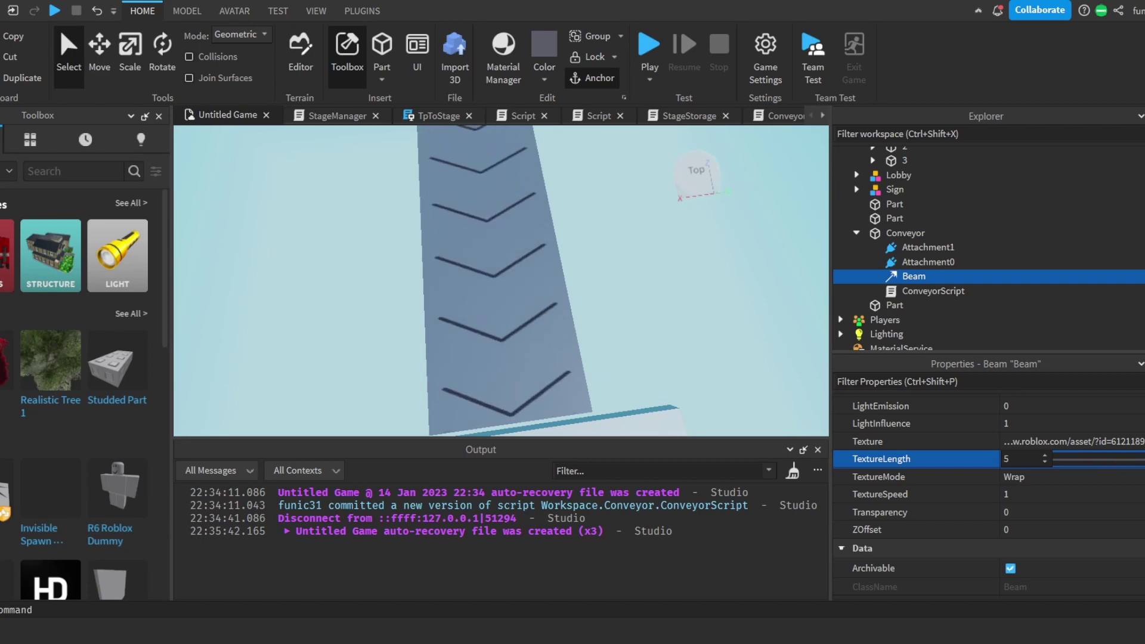
{"action": "key", "text": "Return"}
{"action": "left_click", "coordinate": [684, 331]}
{"action": "right_click_drag", "start_coordinate": [684, 332], "coordinate": [686, 312]}
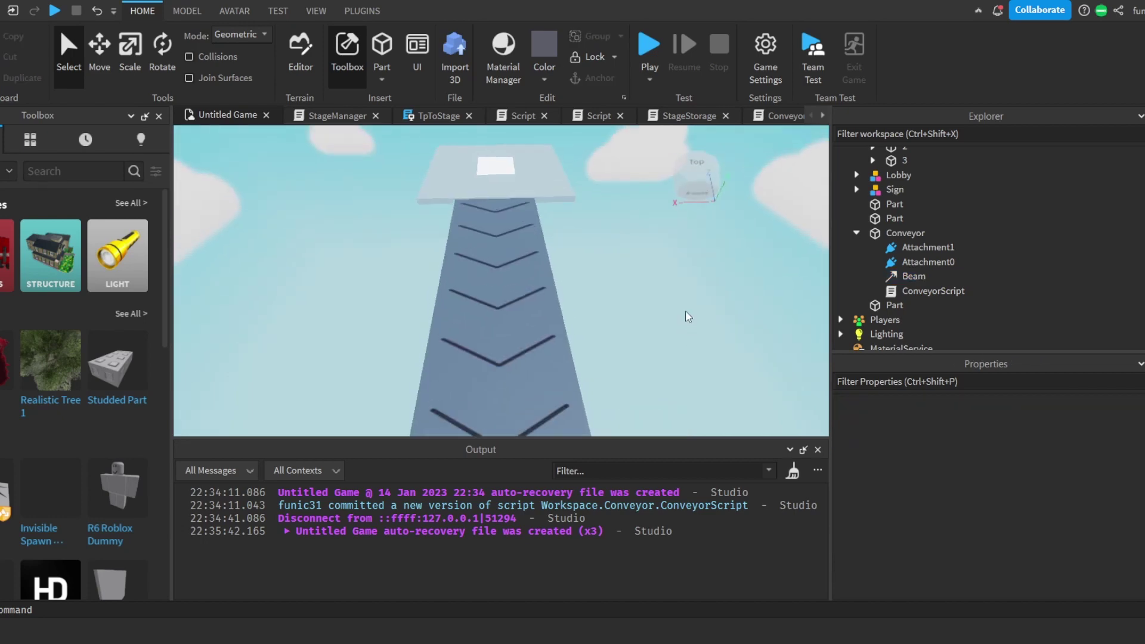
Playtest the game, hiding the player list and walking the character out of the lobby toward the stages.
{"action": "left_click", "coordinate": [649, 47]}
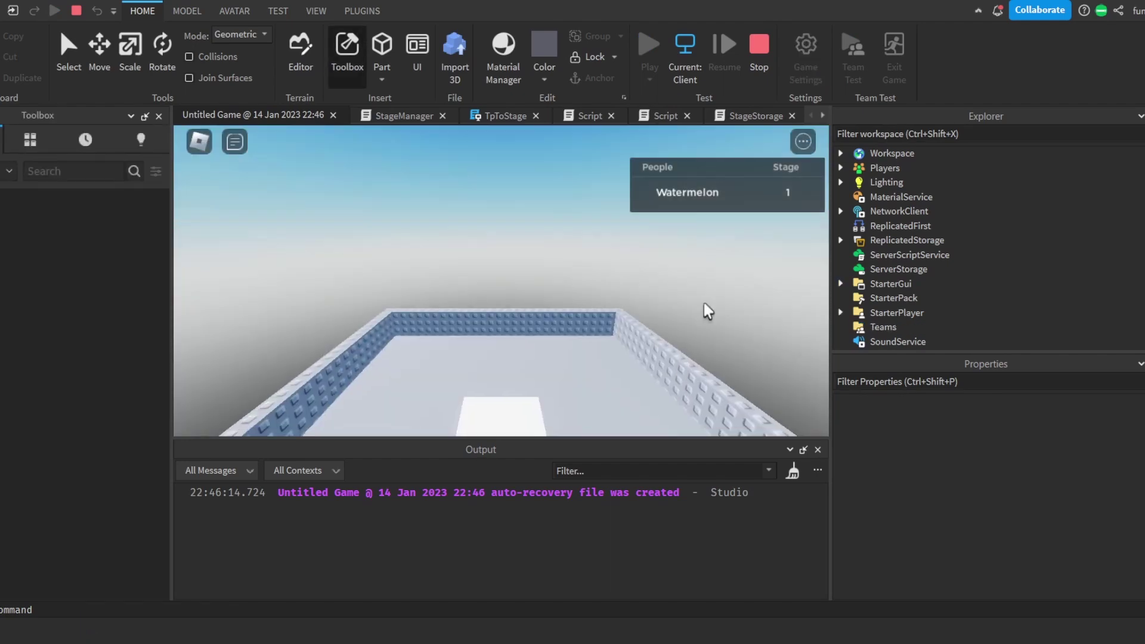
{"action": "right_click_drag", "start_coordinate": [615, 298], "coordinate": [592, 299]}
{"action": "key", "text": "w"}
{"action": "key", "text": "Tab"}
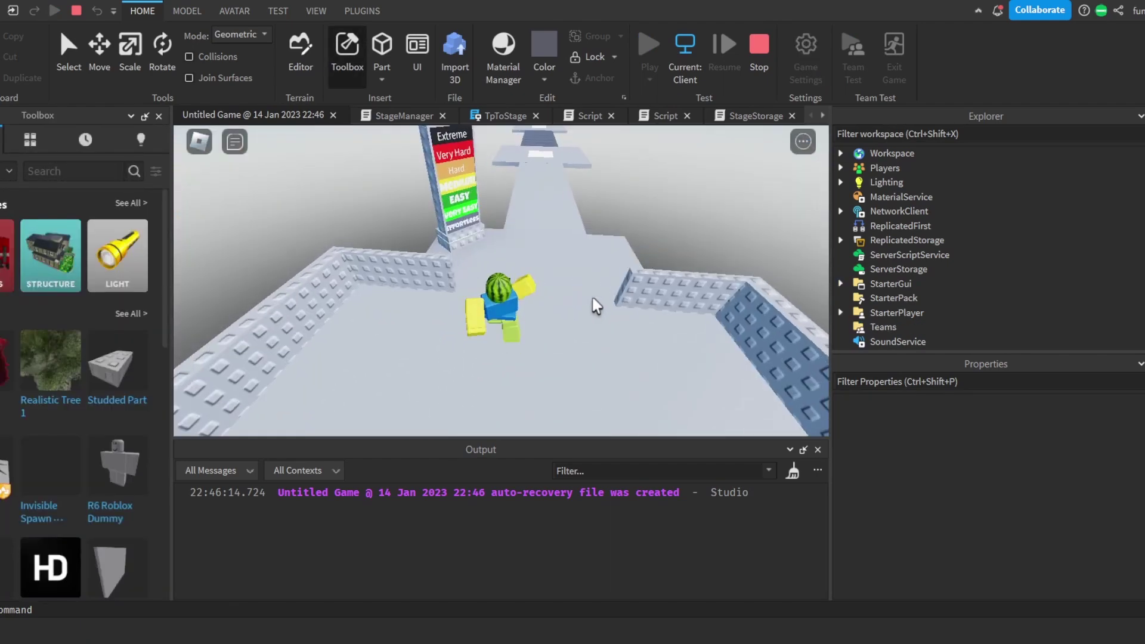